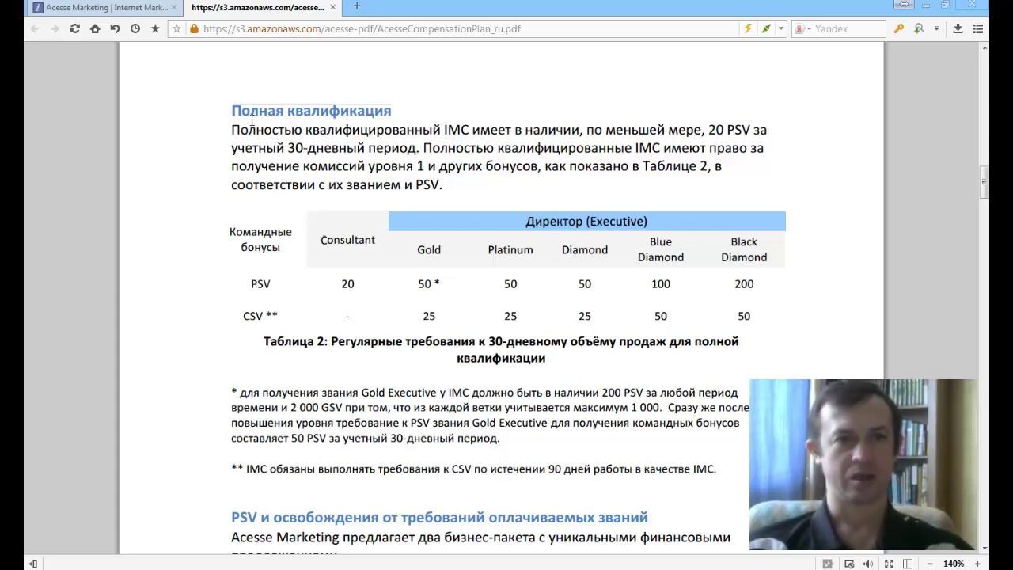
Examine the PSV requirements for each rank in Table 2 of the compensation plan, and view the active-status requirements in Table 1.
left_click_drag(243, 117, 374, 114)
left_click(368, 114)
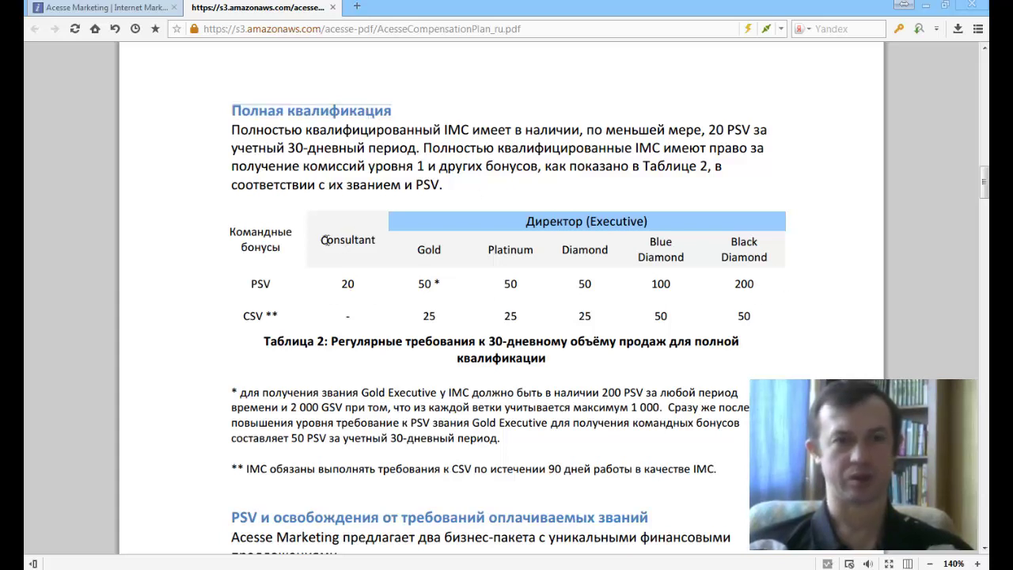
left_click_drag(321, 240, 382, 238)
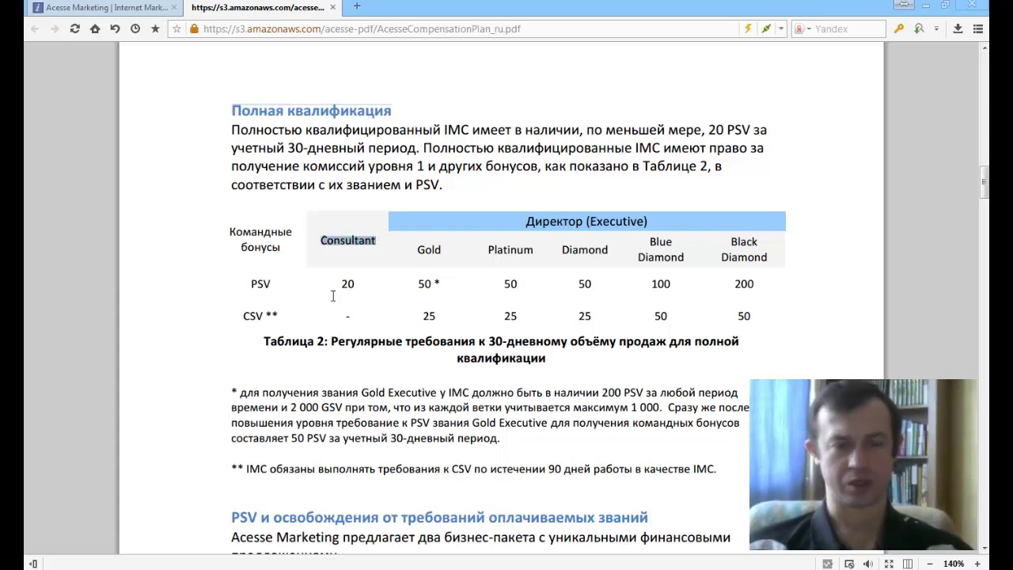
left_click_drag(342, 287, 355, 285)
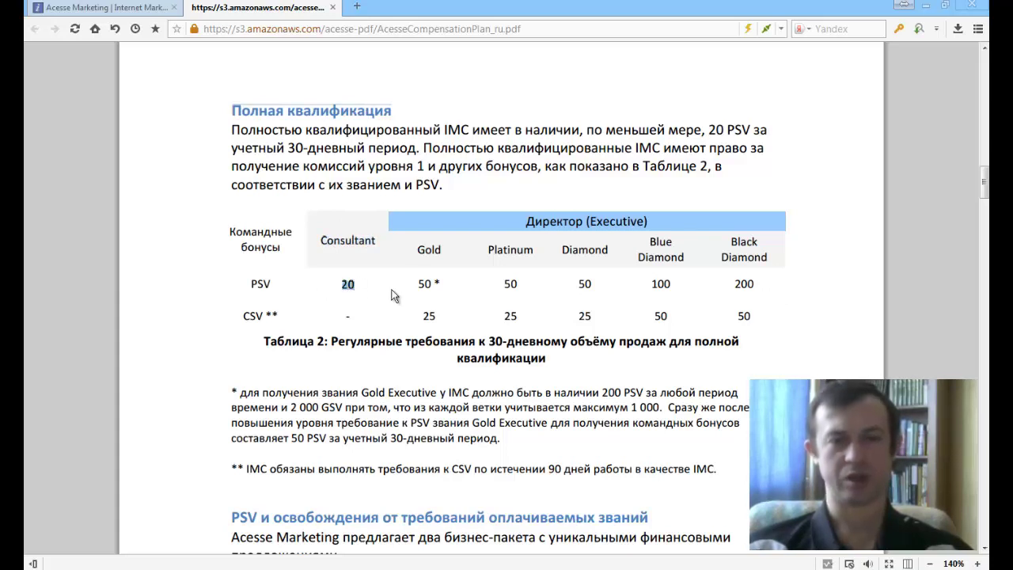
left_click_drag(417, 250, 519, 250)
left_click_drag(417, 283, 432, 283)
left_click_drag(500, 284, 606, 282)
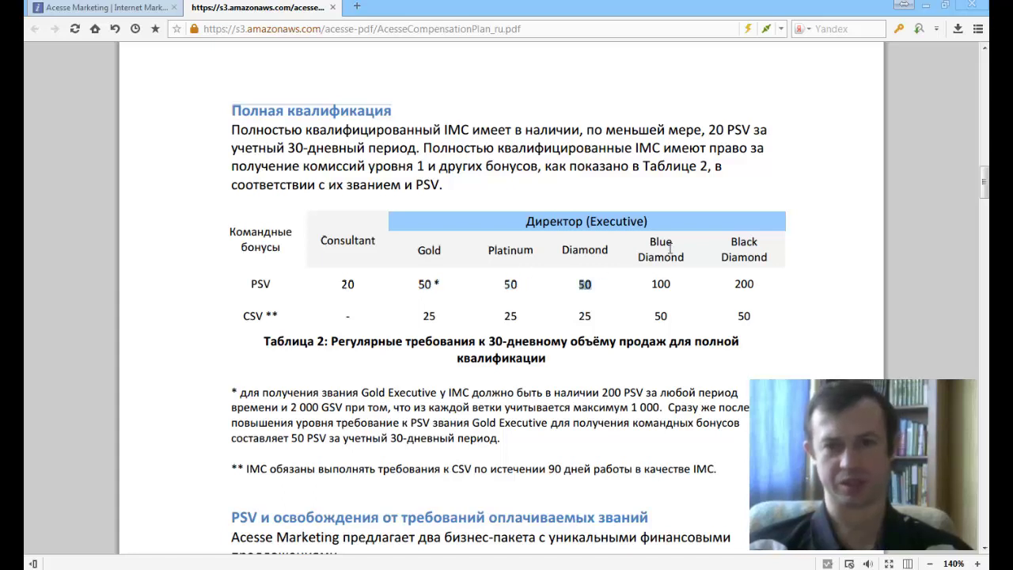
left_click_drag(651, 241, 681, 279)
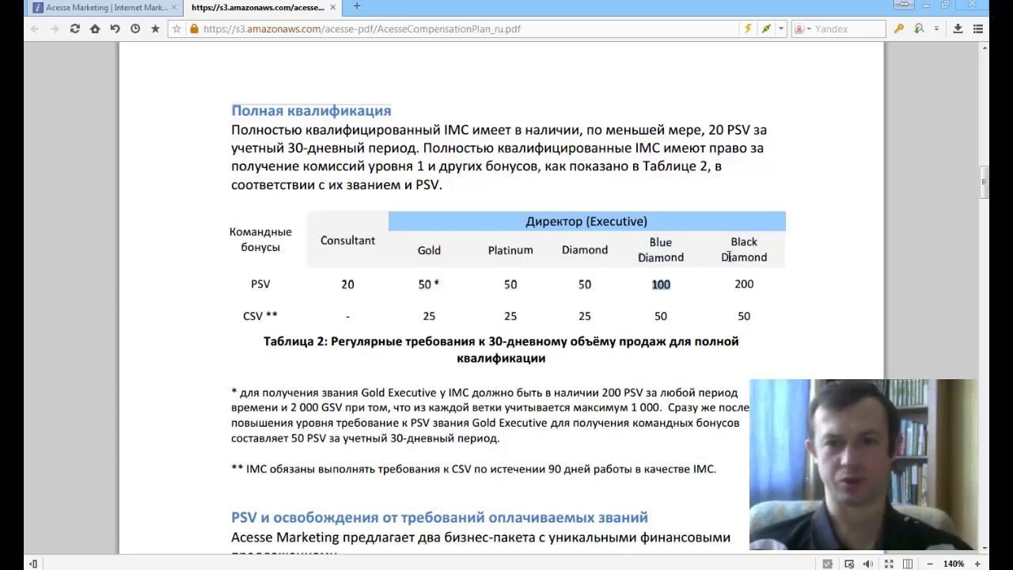
left_click_drag(730, 255, 767, 285)
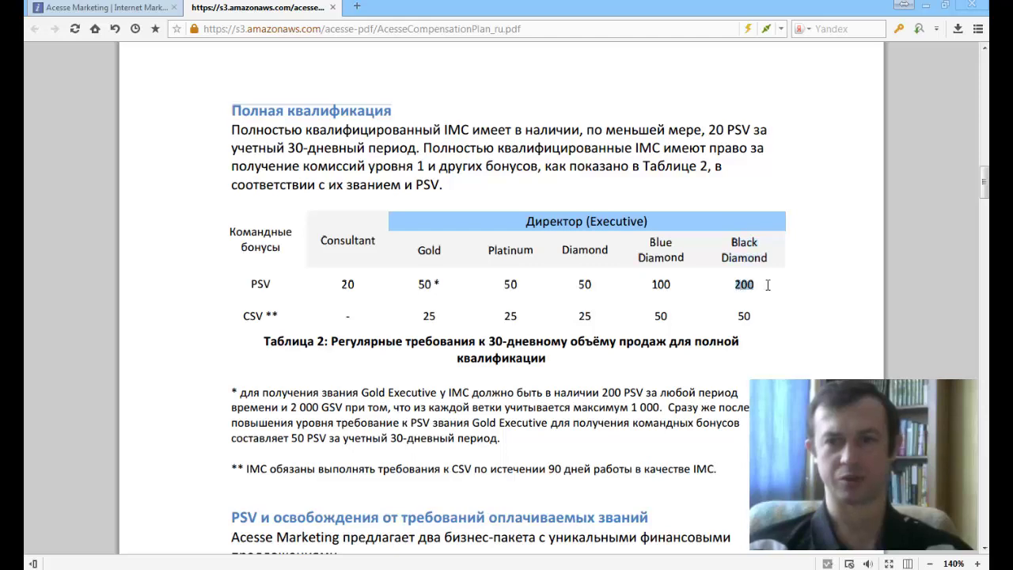
scroll(768, 284, "up", 3)
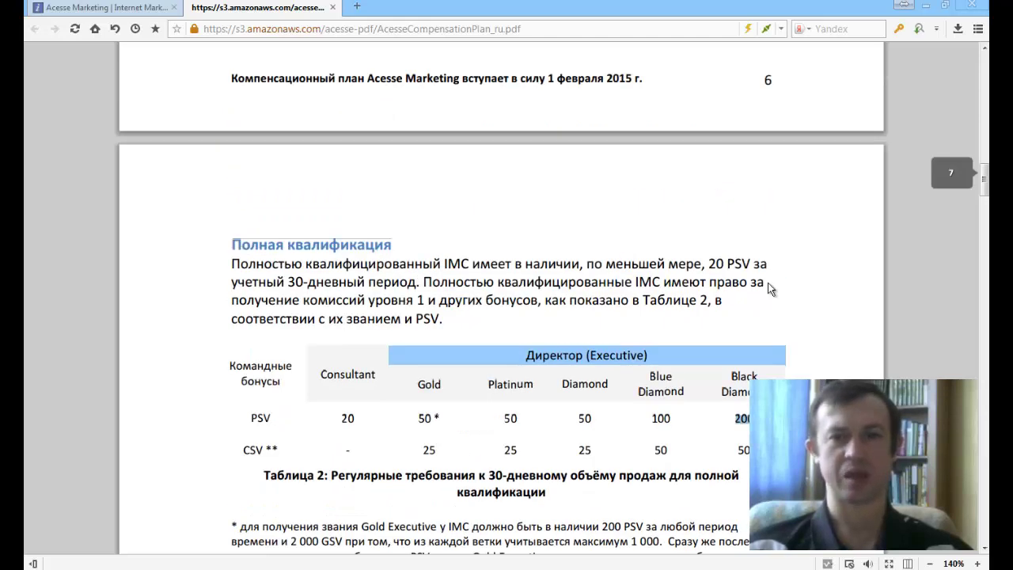
left_click_drag(650, 418, 673, 418)
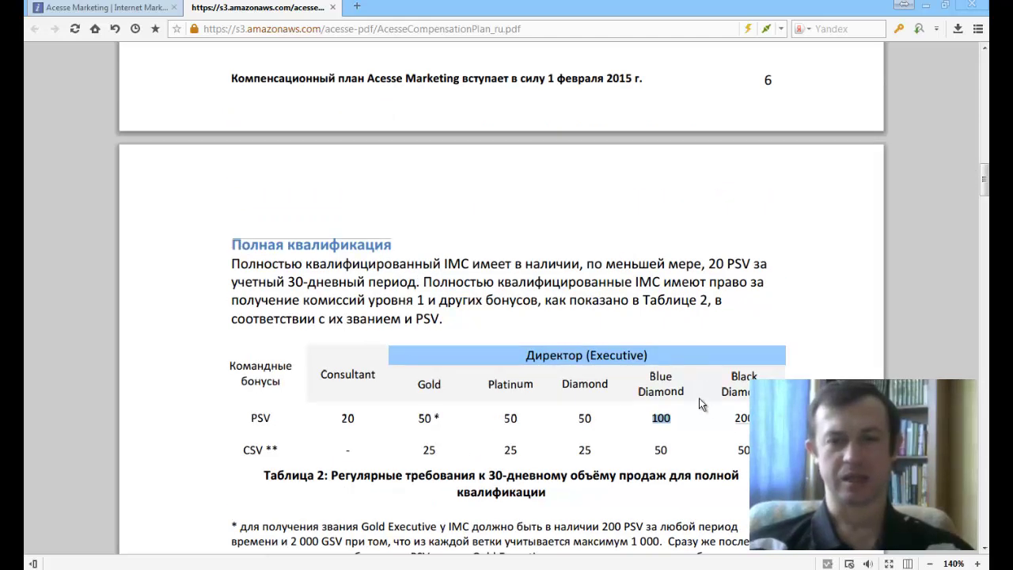
scroll(699, 404, "up", 10)
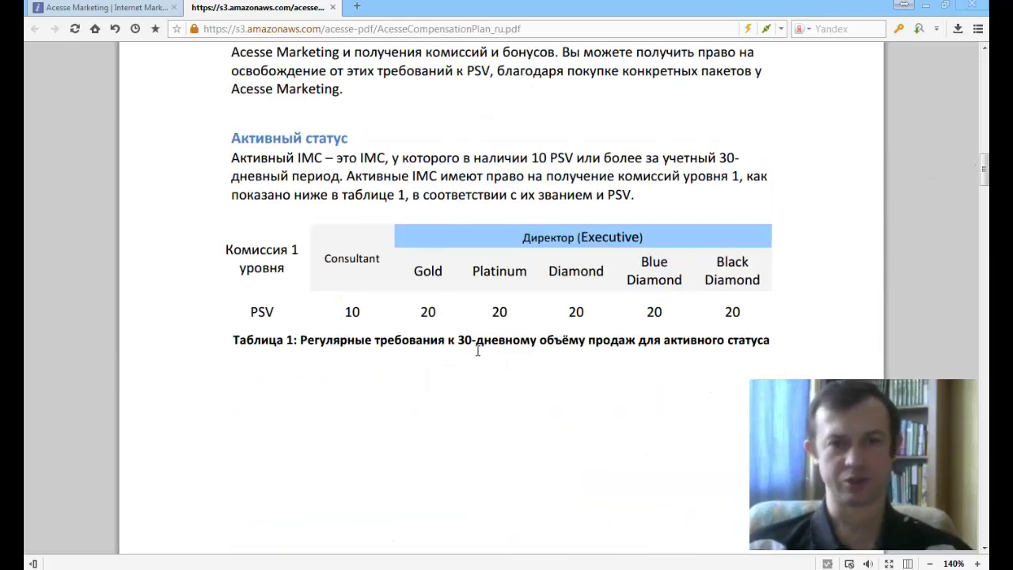
Switch to the Acesse Marketing back office, enter the secret key to unlock the account details, and open the automatic purchases page (Автопокупки).
left_click(108, 10)
scroll(551, 275, "up", 5)
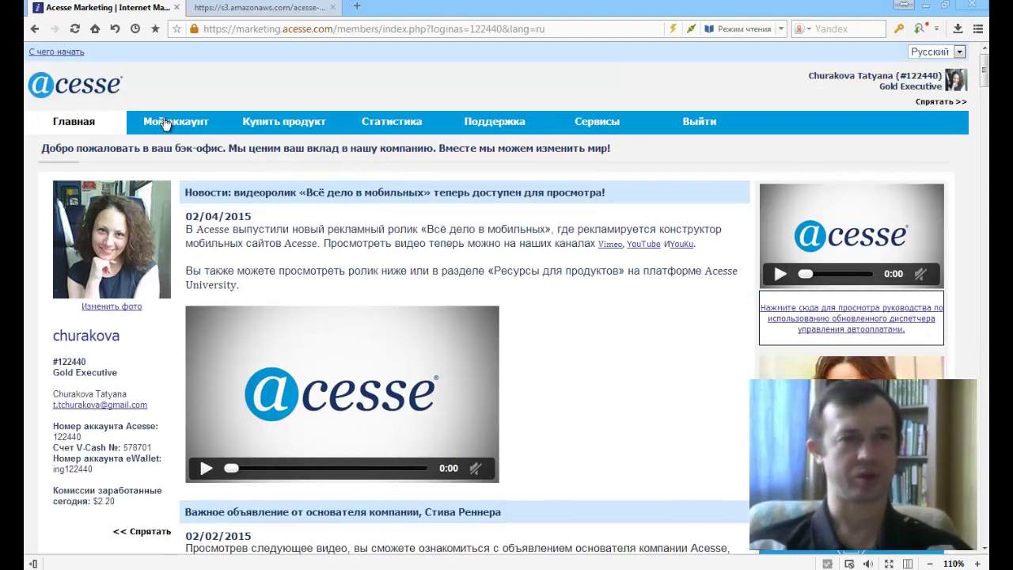
mouse_move(163, 124)
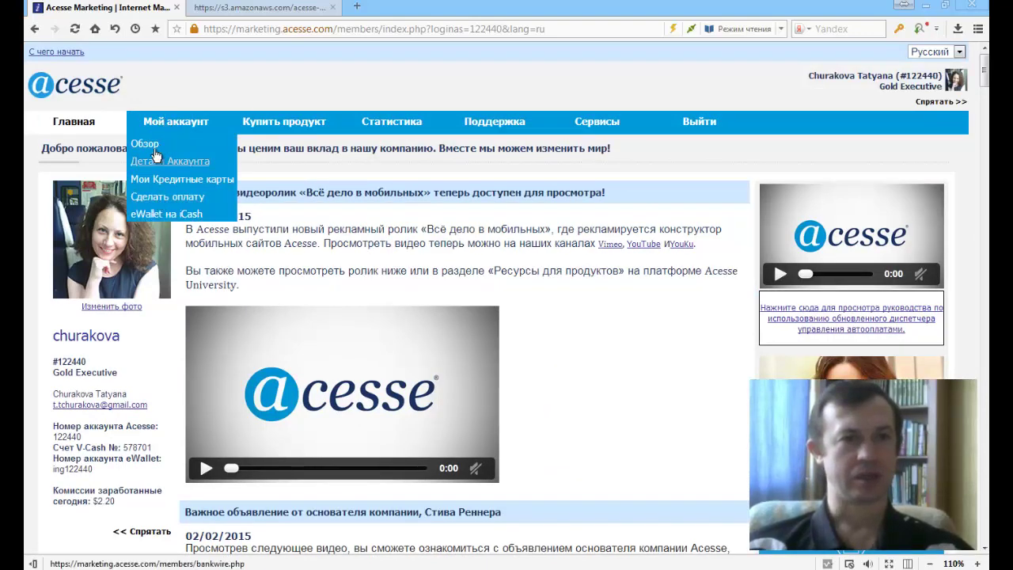
left_click(198, 163)
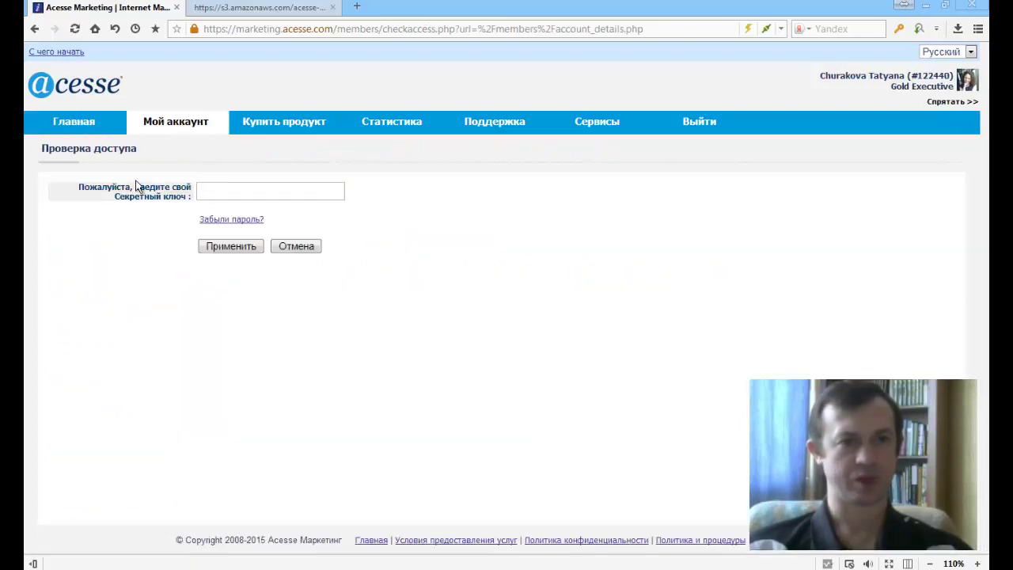
left_click(213, 192)
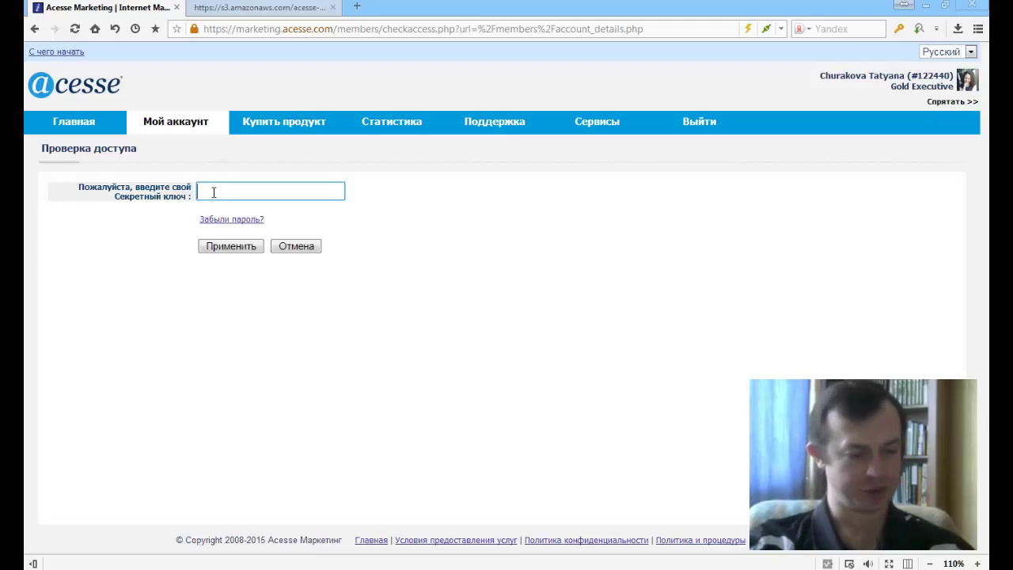
type("•••••")
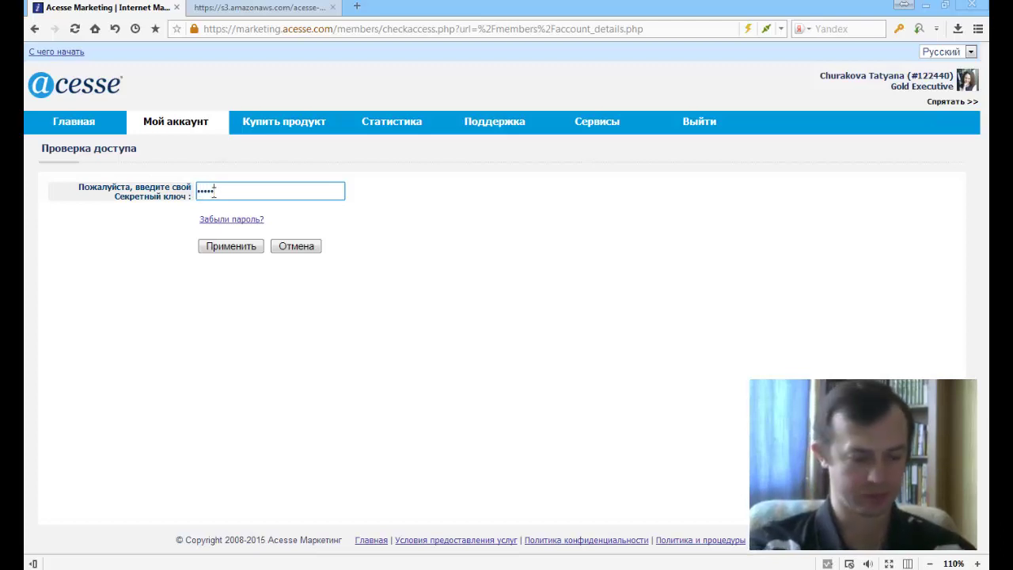
type("•••••")
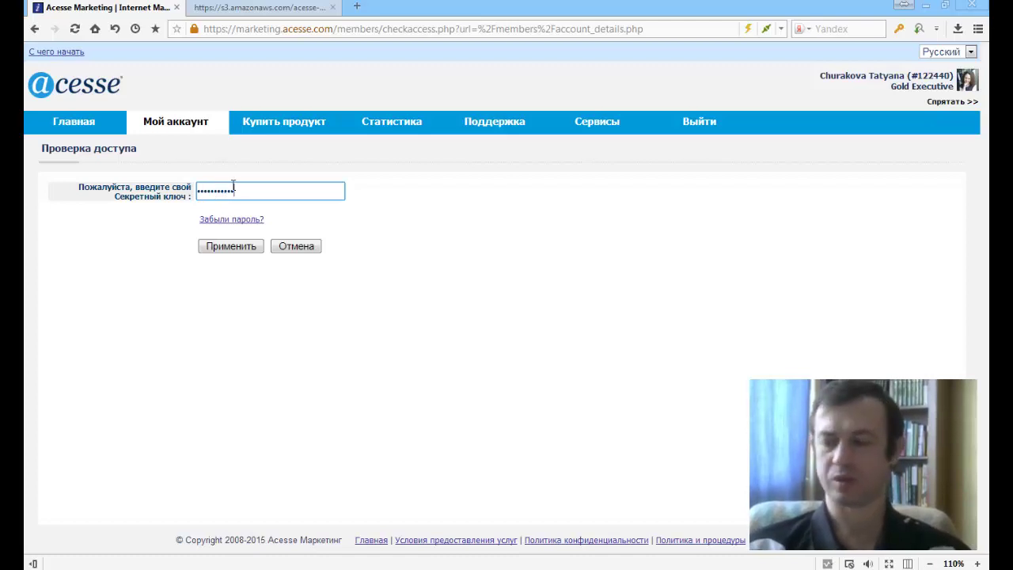
left_click(230, 246)
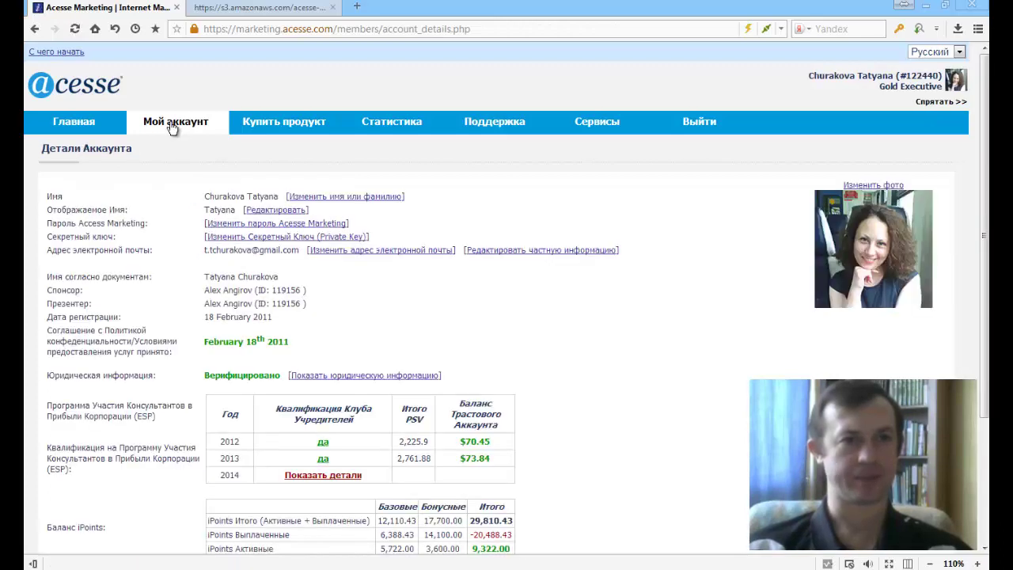
mouse_move(172, 128)
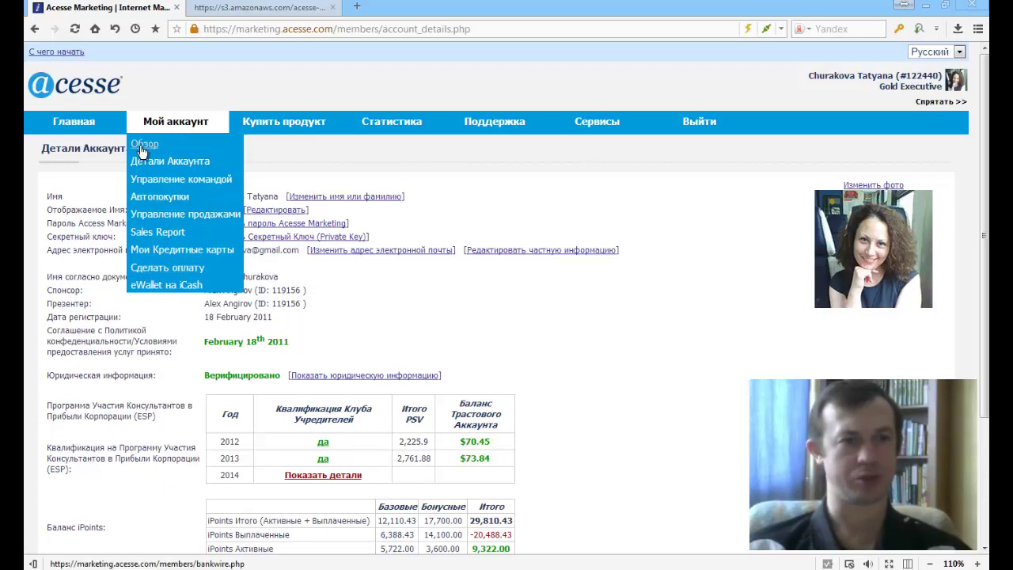
left_click(164, 197)
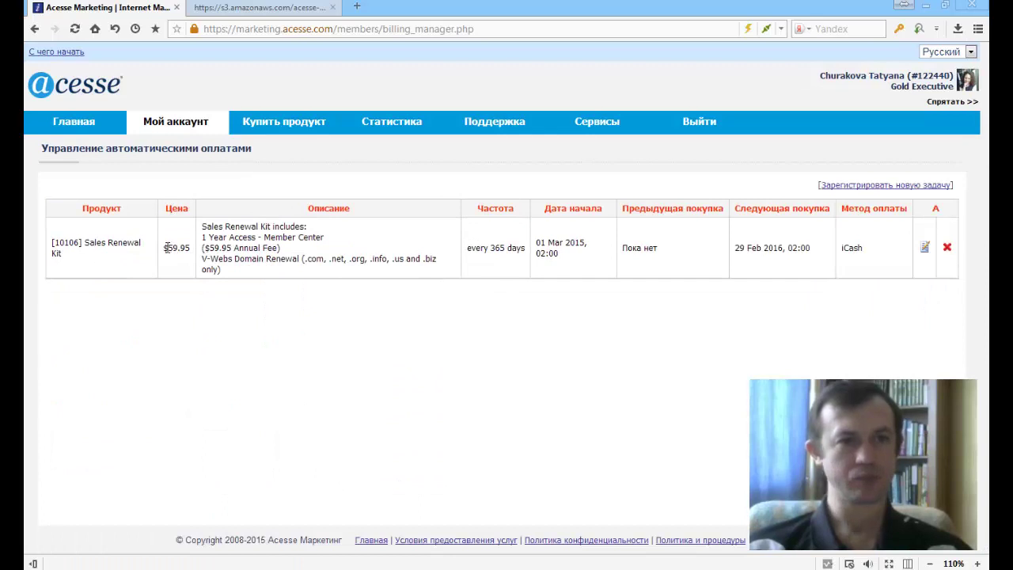
Examine the price and start date of the Sales Renewal Kit in the automatic payments table.
left_click_drag(167, 248, 192, 248)
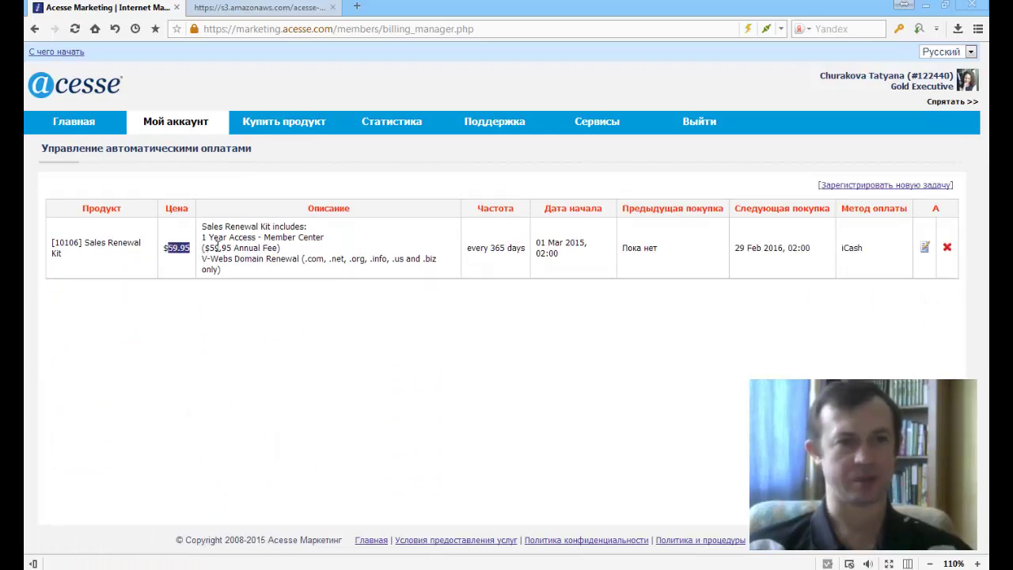
left_click(231, 247)
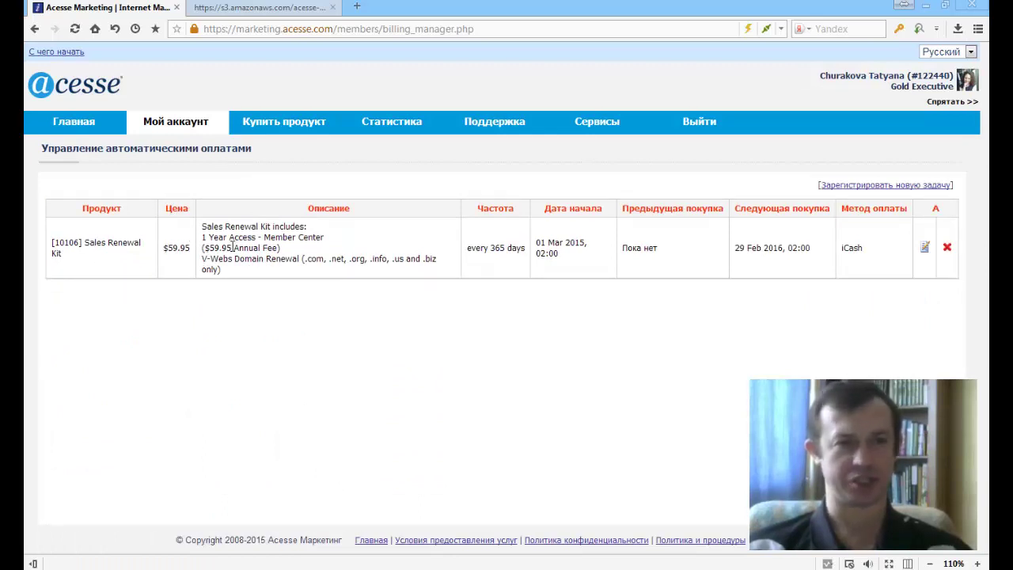
left_click_drag(164, 247, 195, 254)
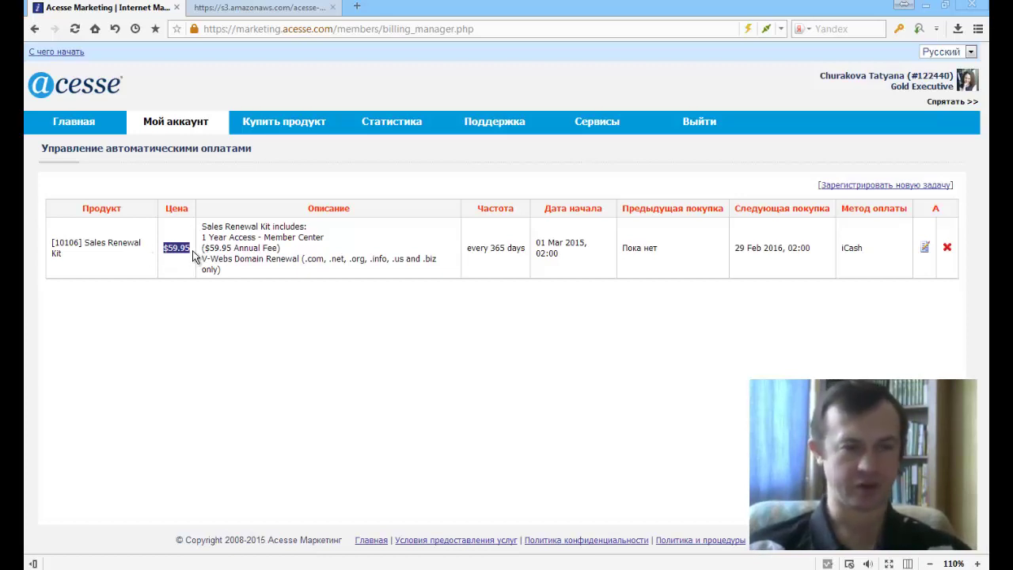
left_click(193, 250)
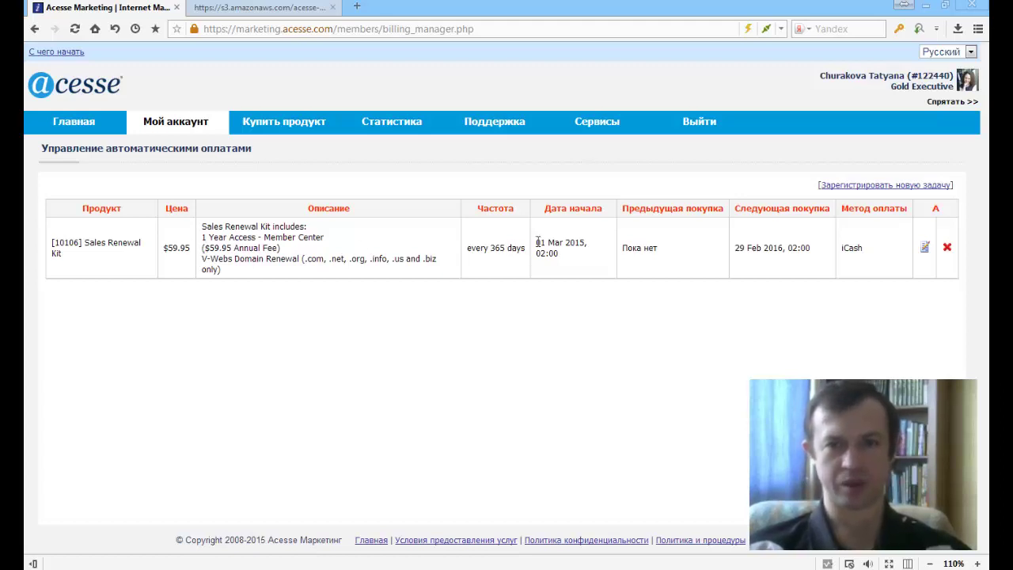
left_click_drag(539, 241, 572, 255)
left_click(577, 266)
left_click(572, 256)
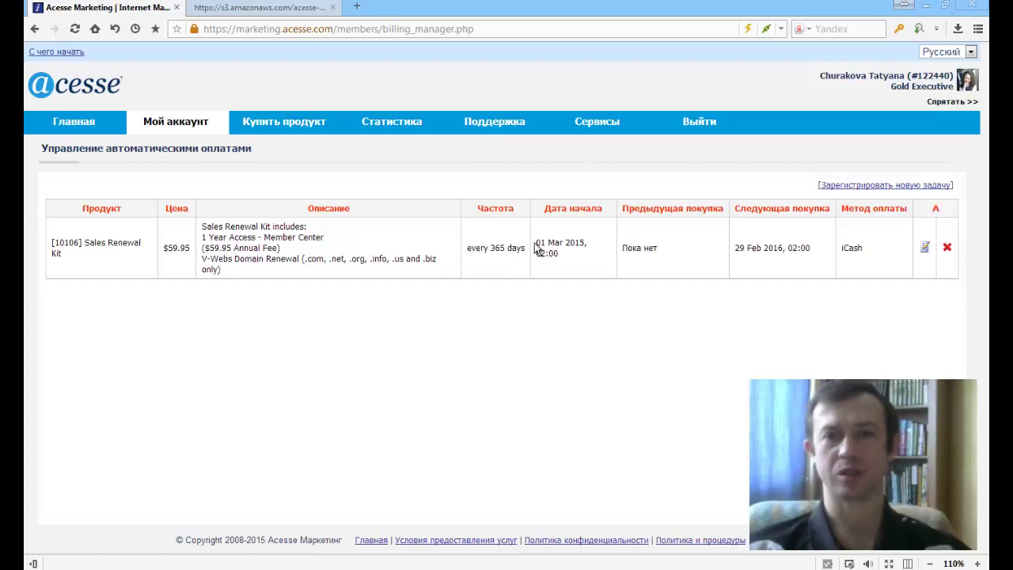
left_click_drag(536, 242, 561, 253)
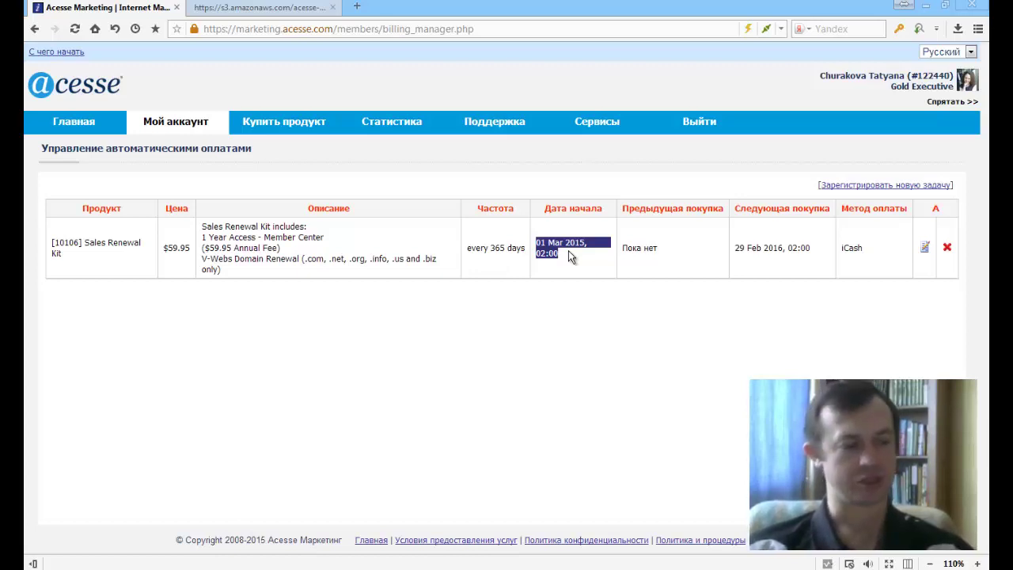
left_click(571, 251)
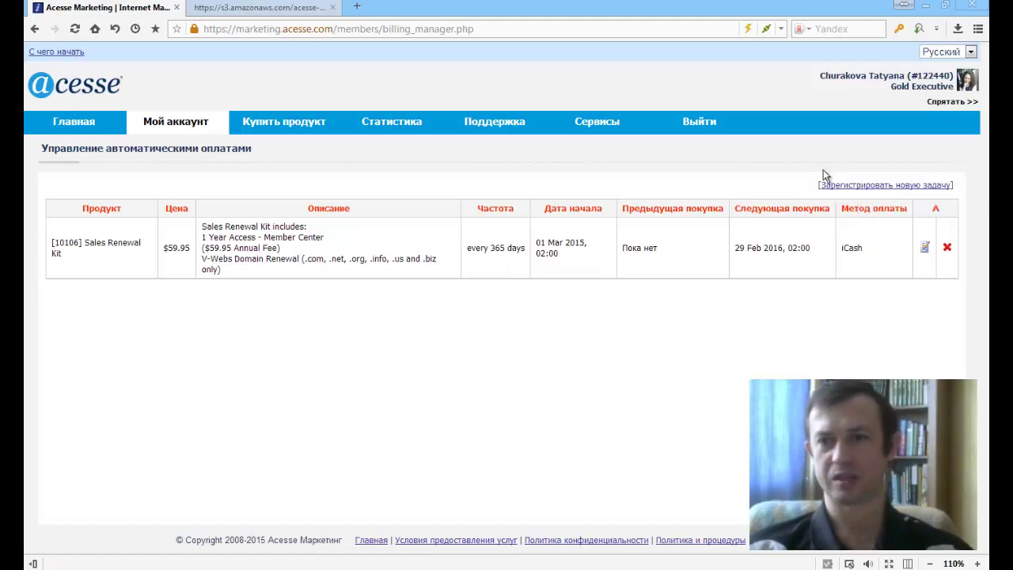
Start registering a new automatic payment task with the $20.00 100 iCredit AdPackage as its product.
left_click(914, 187)
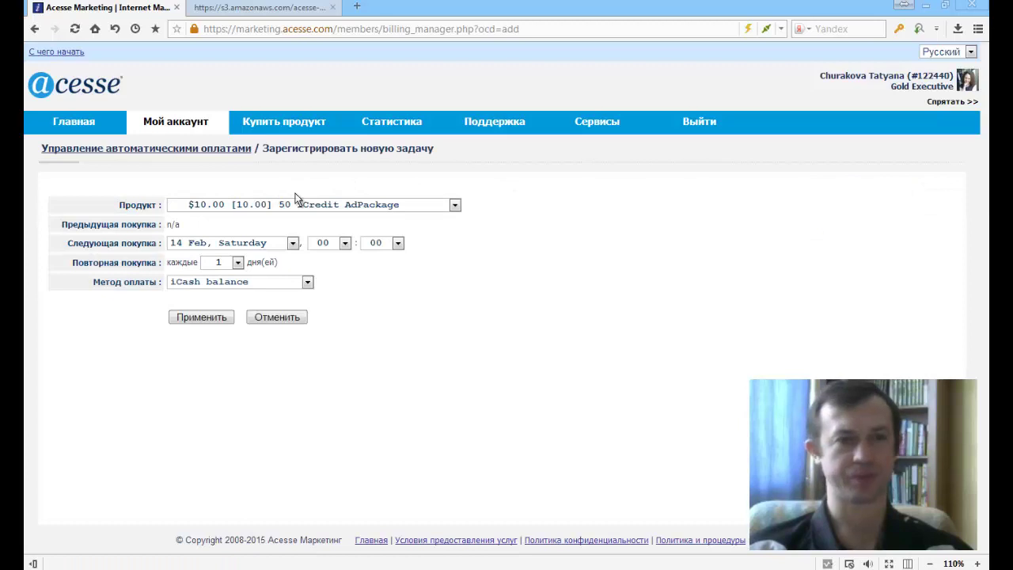
left_click(310, 208)
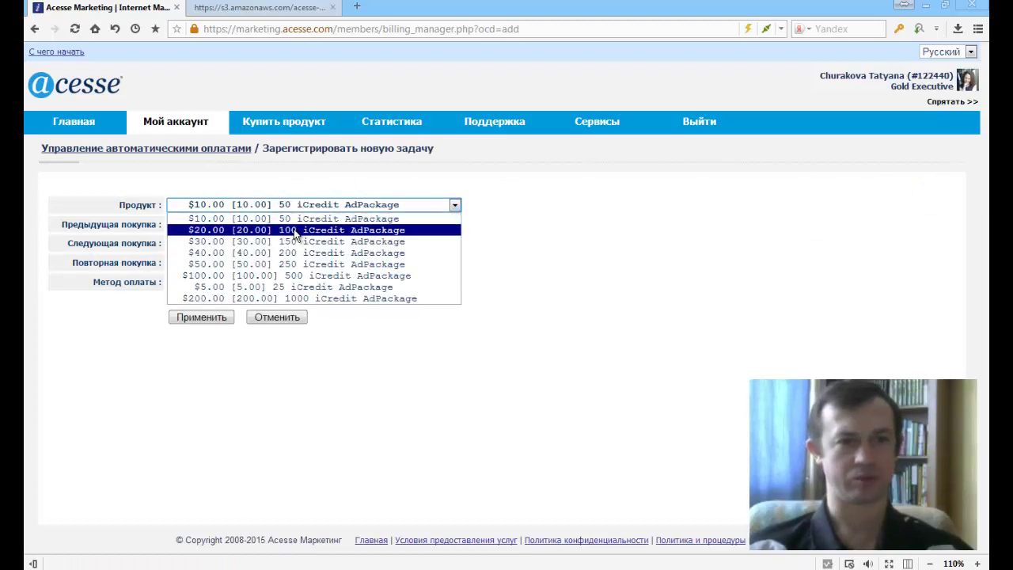
left_click(295, 230)
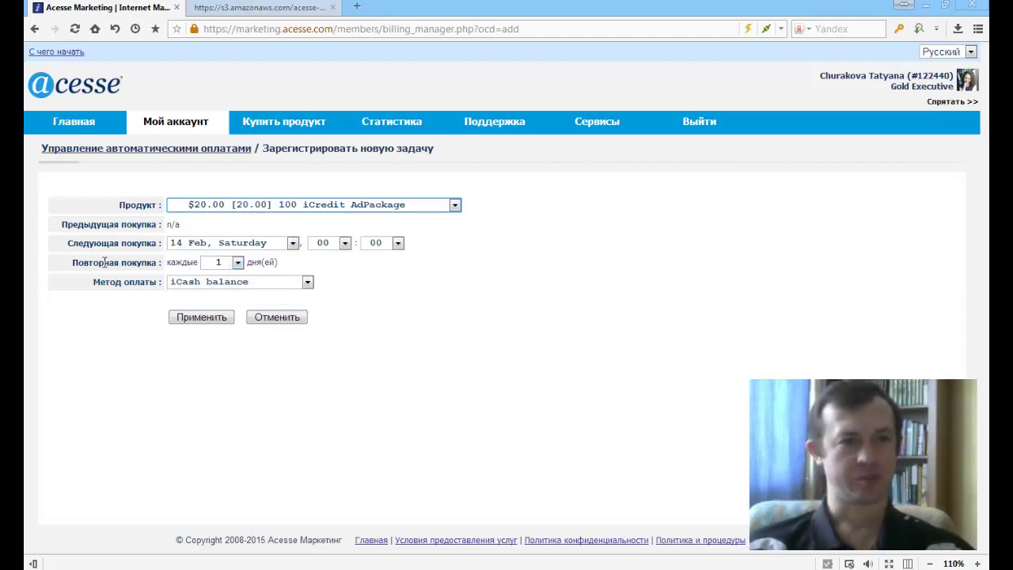
Set the new task's repeat purchase interval to every 30 days.
left_click_drag(104, 262, 174, 266)
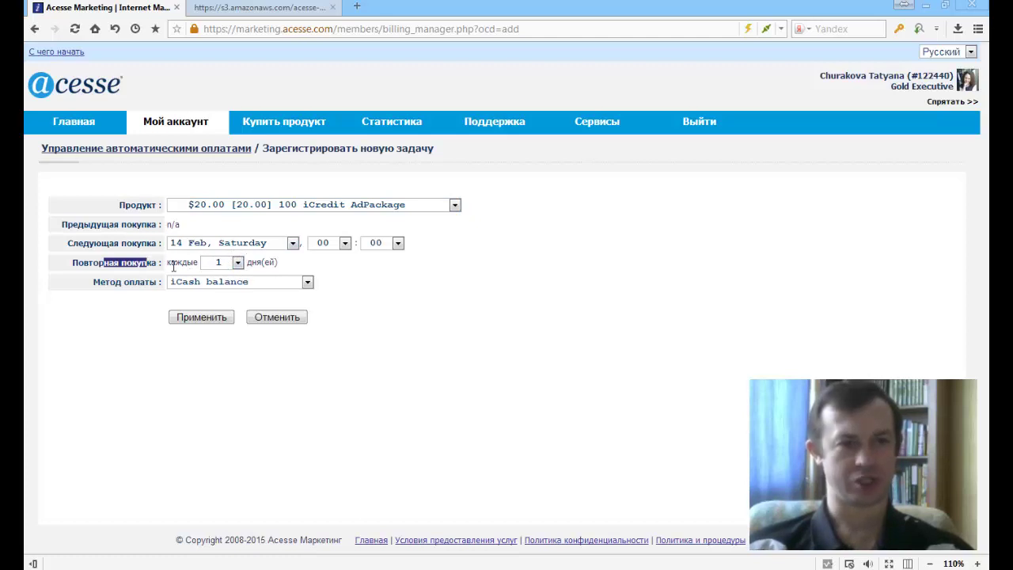
left_click(174, 267)
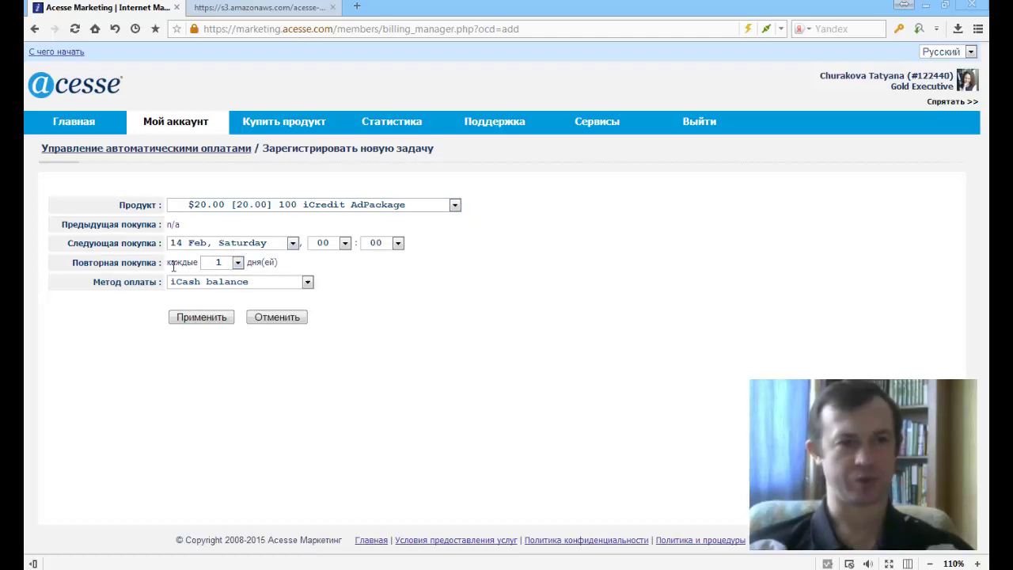
left_click(238, 264)
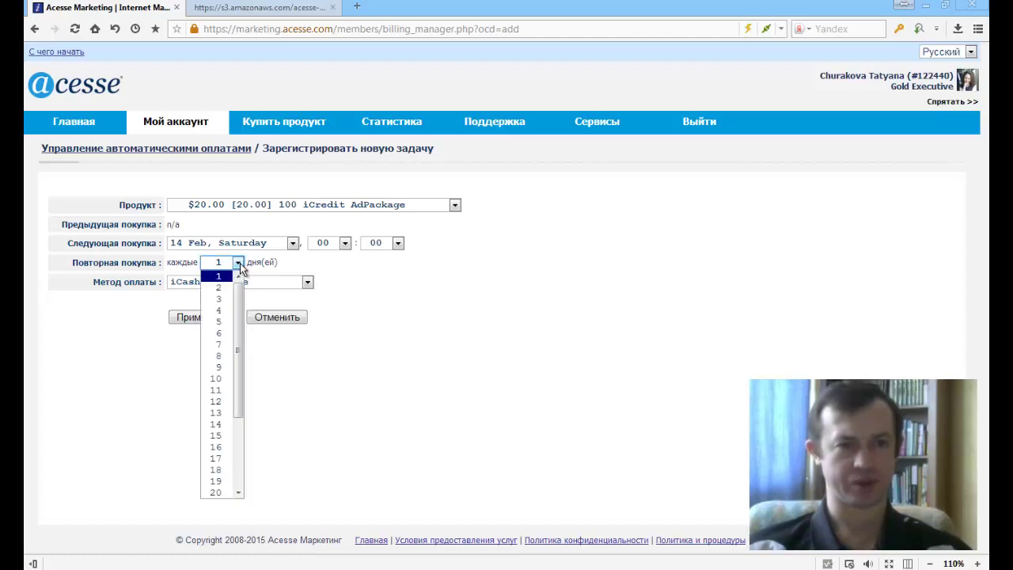
scroll(239, 316, "down", 4)
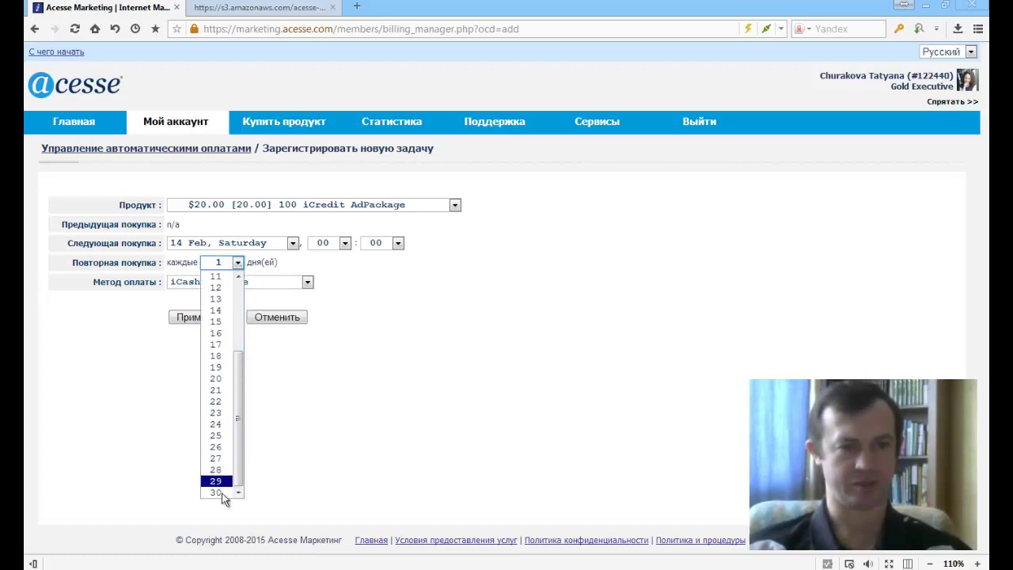
left_click(215, 492)
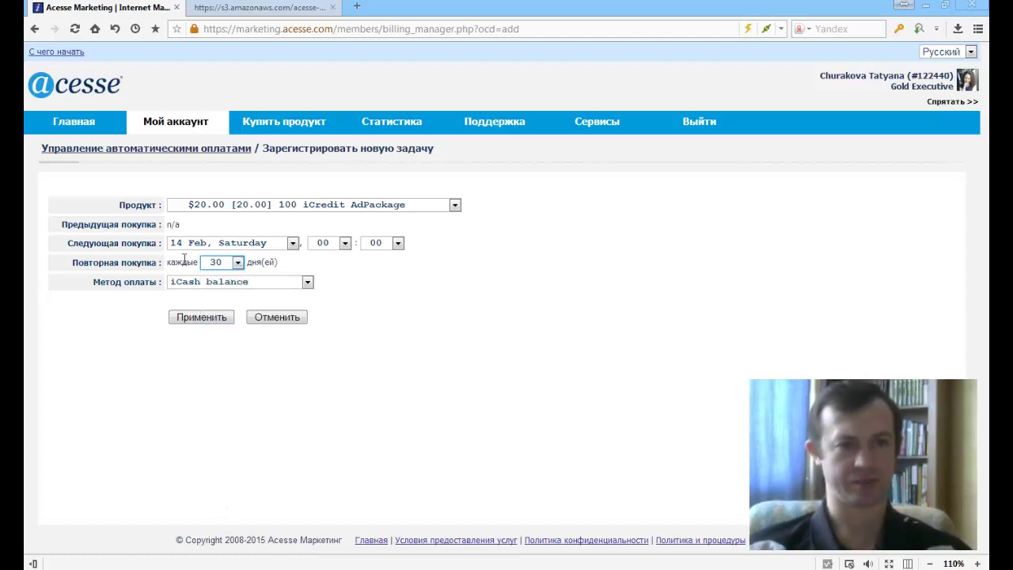
Set the new task's payment method to iCash balance and apply the automatic payment task.
left_click_drag(99, 283, 136, 284)
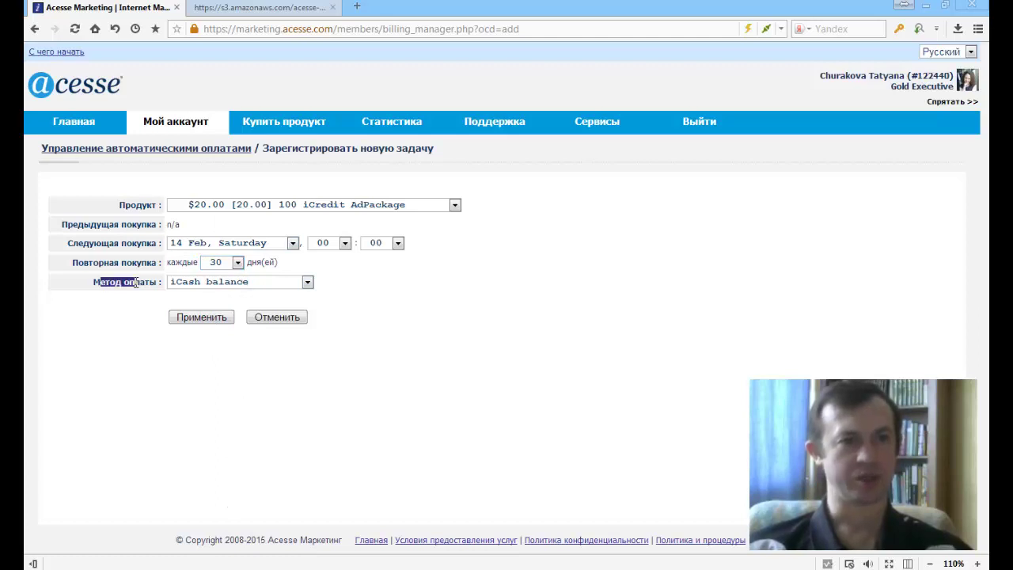
left_click(307, 282)
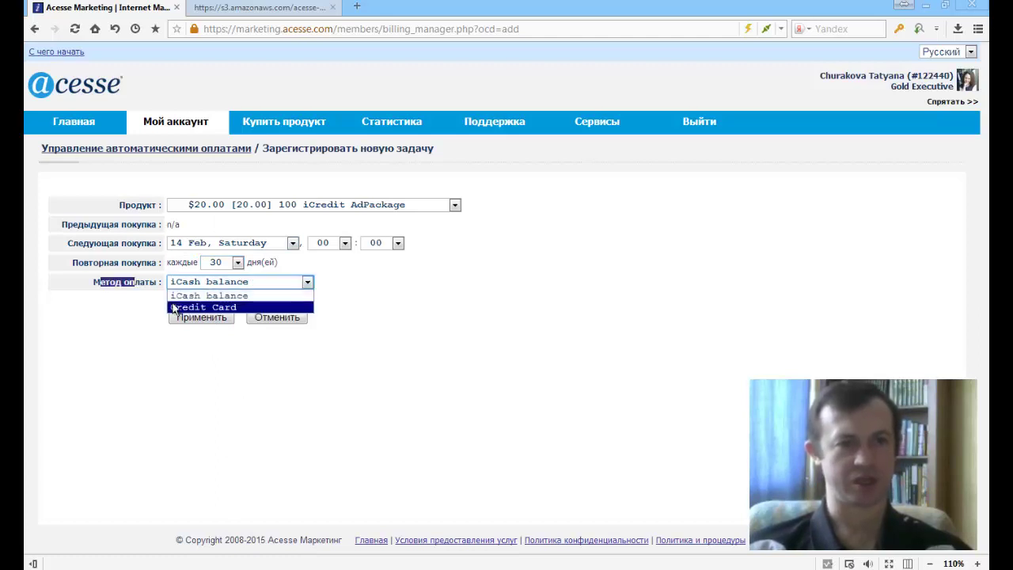
left_click(244, 296)
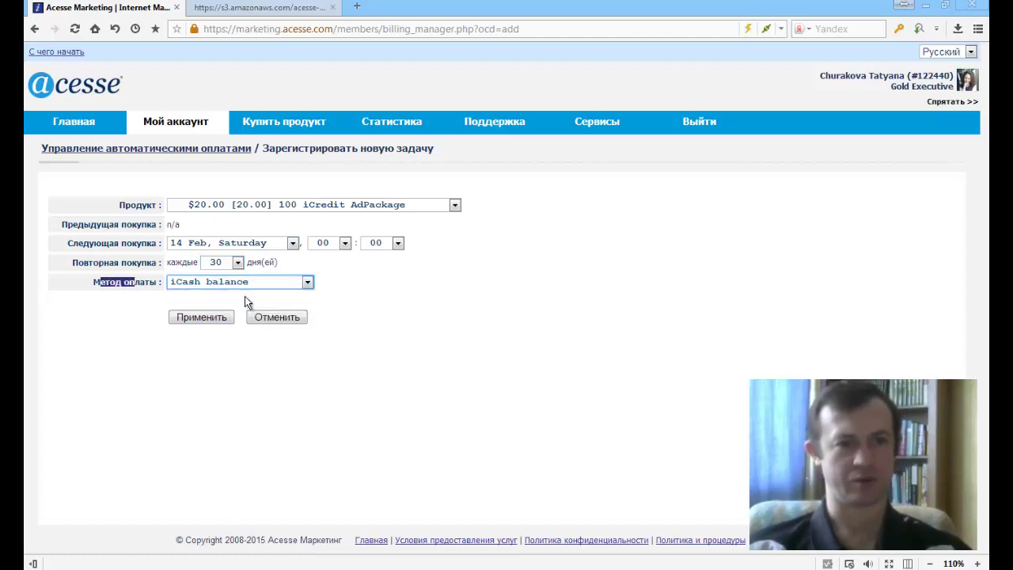
left_click(195, 319)
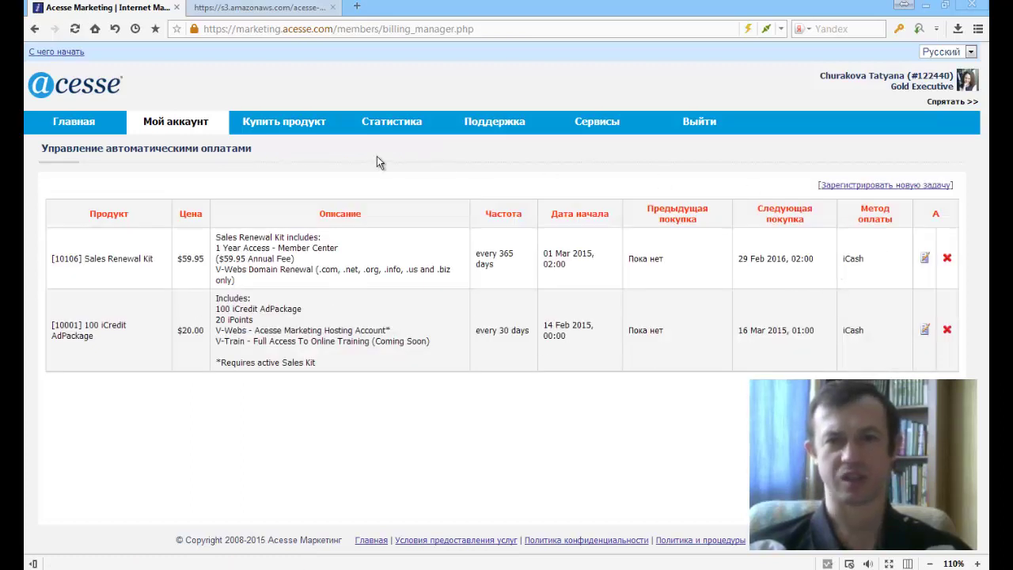
Examine the price and included items of the 100 iCredit AdPackage in the automatic payments table.
triple_click(63, 324)
left_click_drag(177, 330, 204, 330)
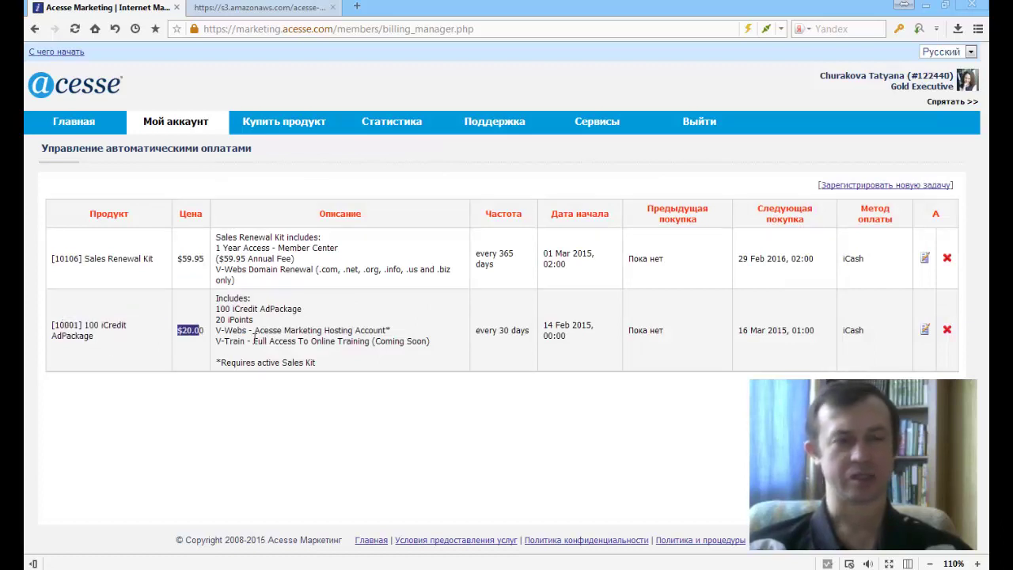
left_click(255, 339)
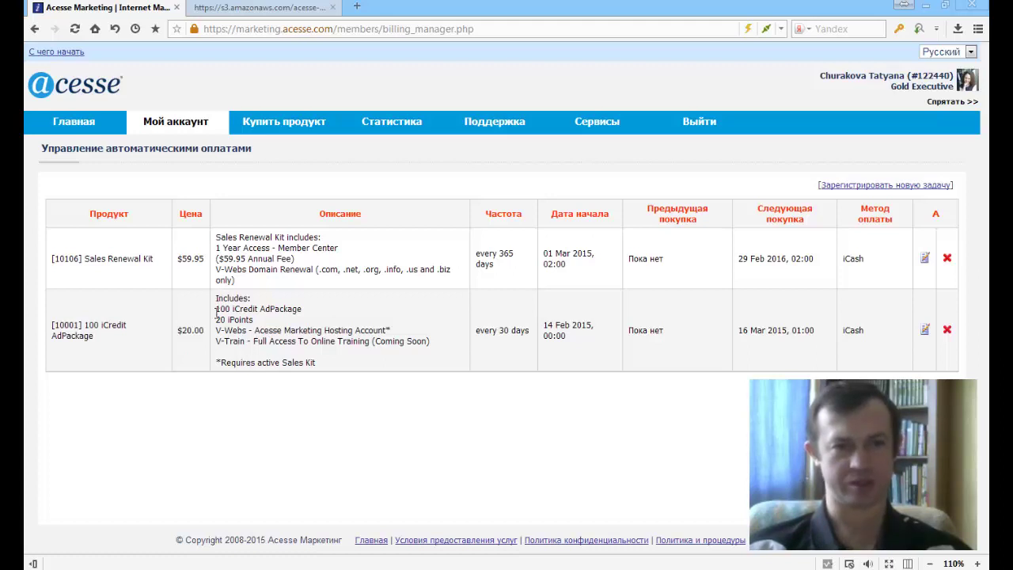
left_click_drag(215, 309, 307, 311)
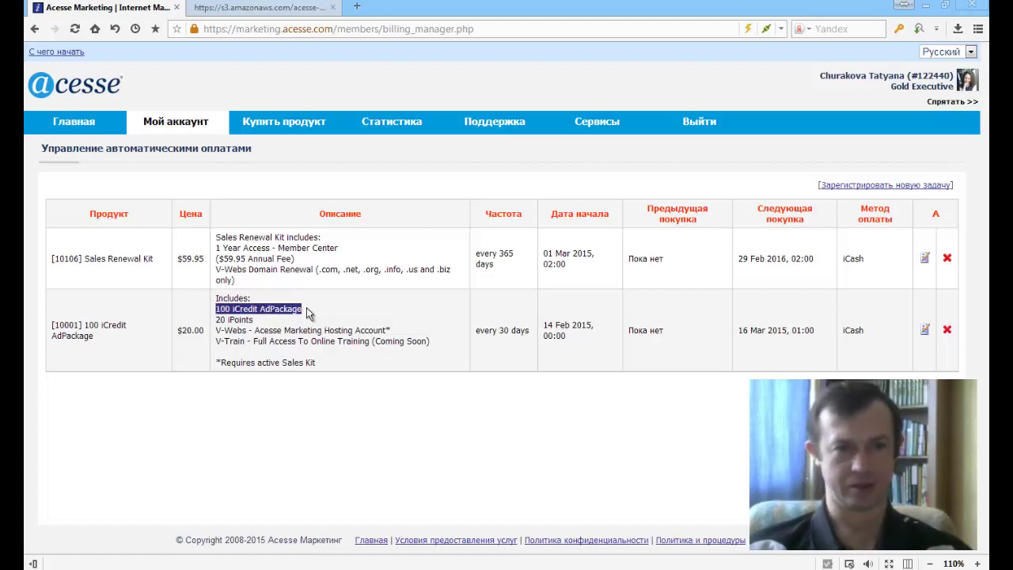
left_click(306, 307)
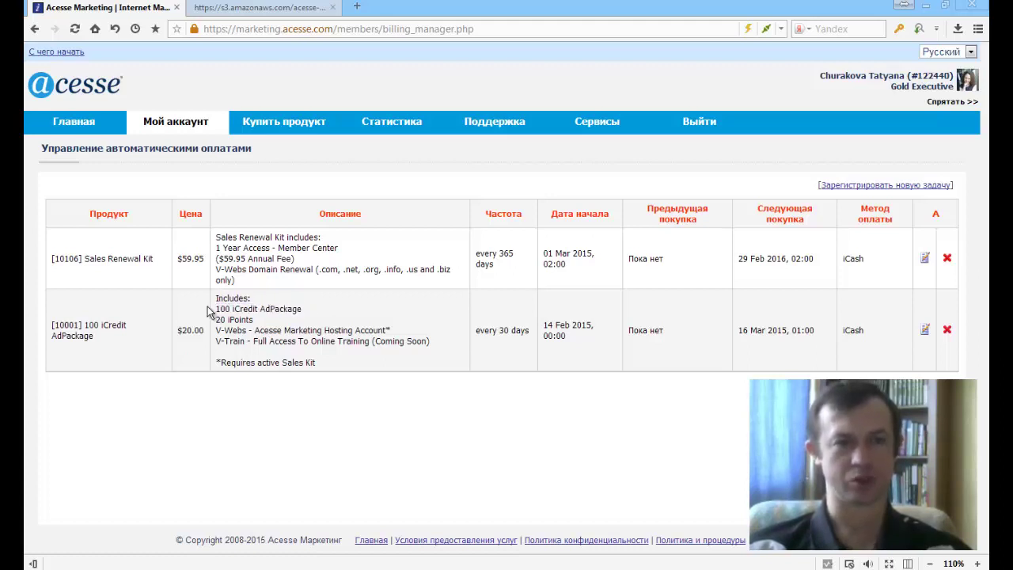
left_click_drag(215, 309, 305, 308)
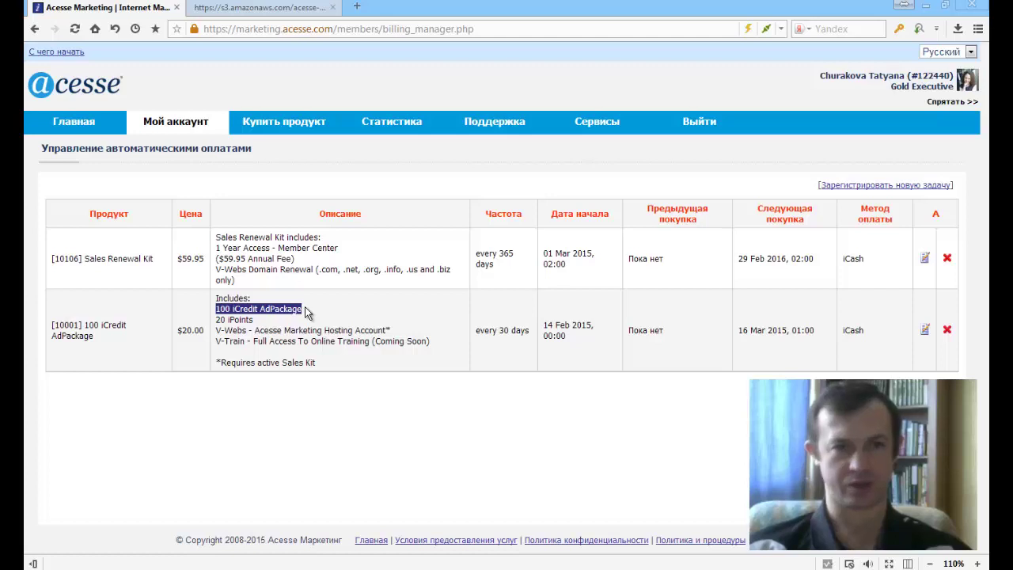
left_click(304, 313)
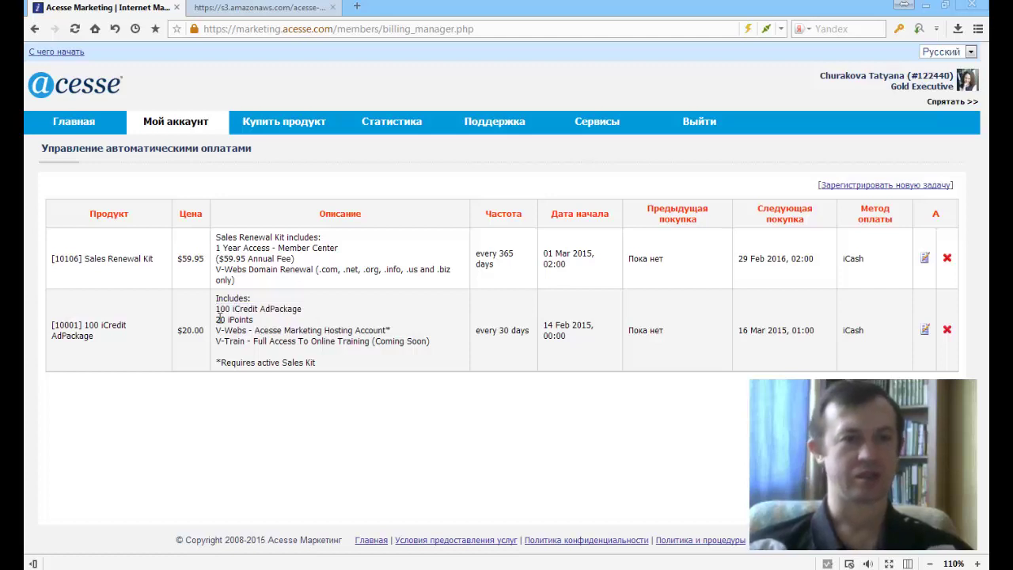
left_click_drag(216, 319, 257, 324)
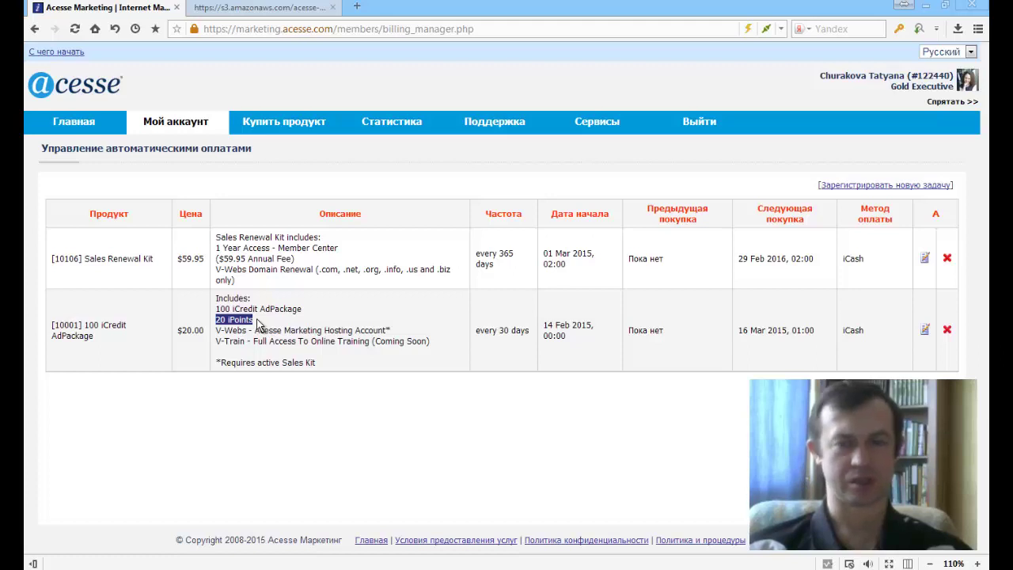
left_click(251, 333)
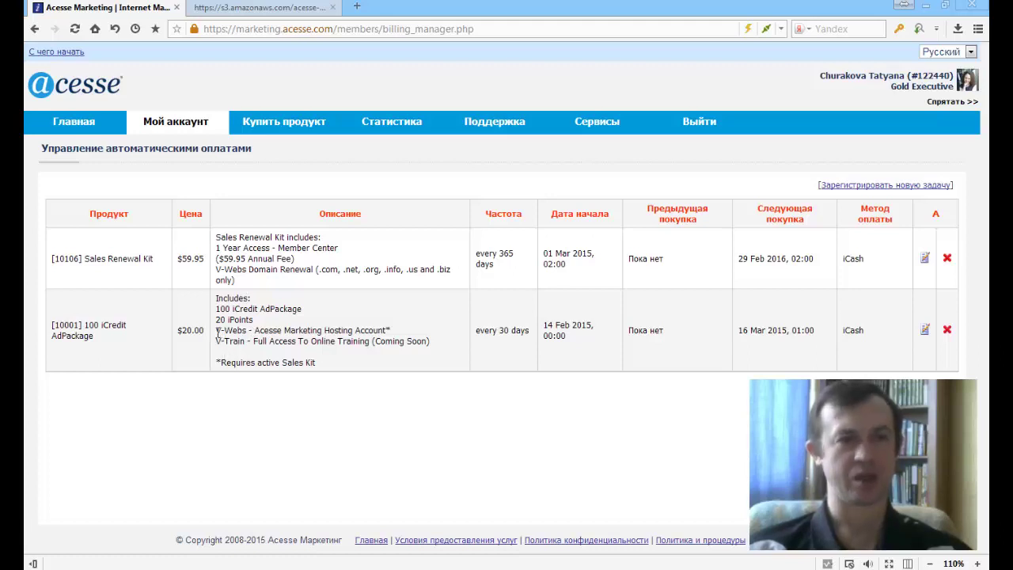
left_click_drag(216, 330, 257, 331)
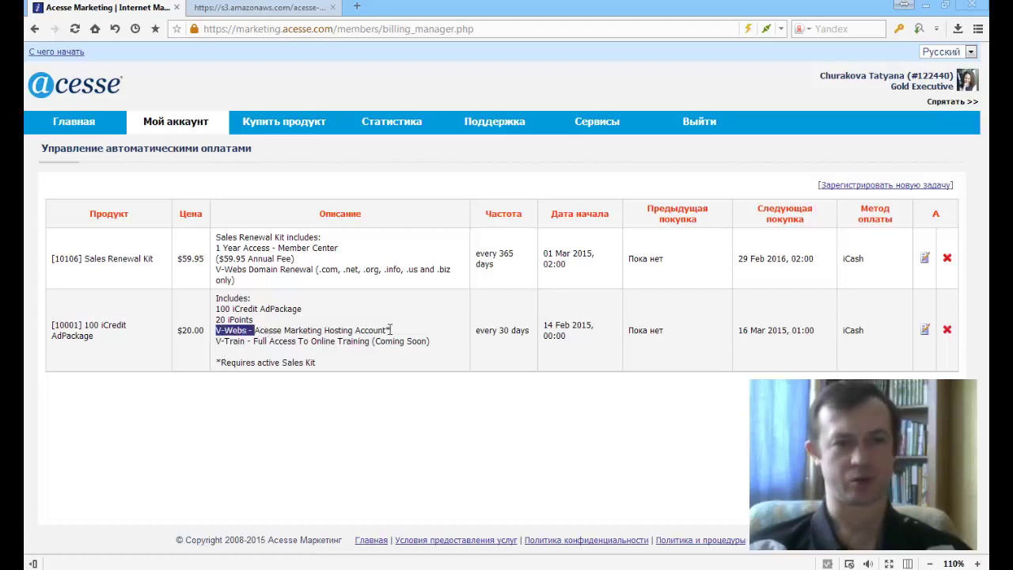
left_click_drag(390, 331, 406, 351)
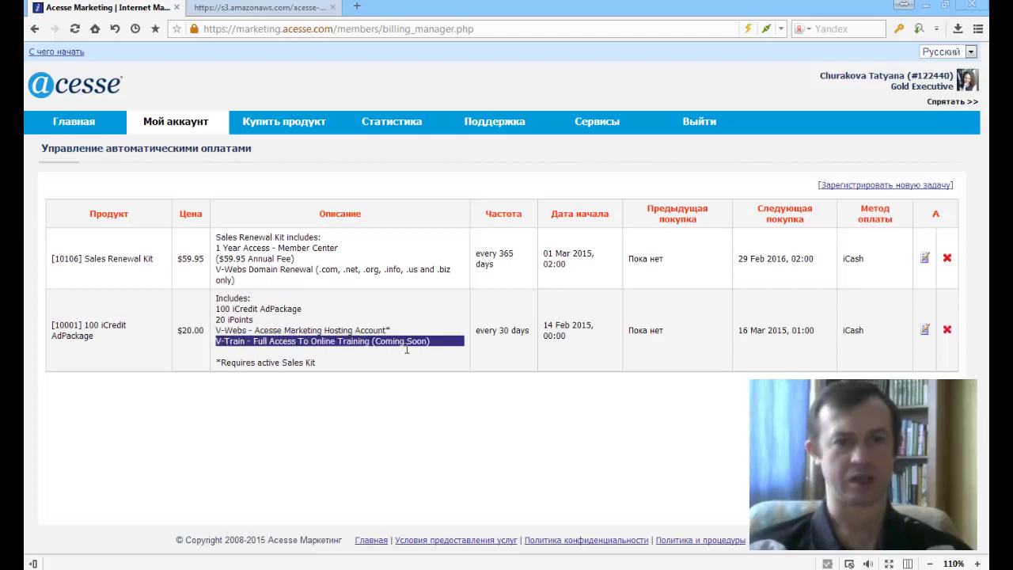
left_click(331, 317)
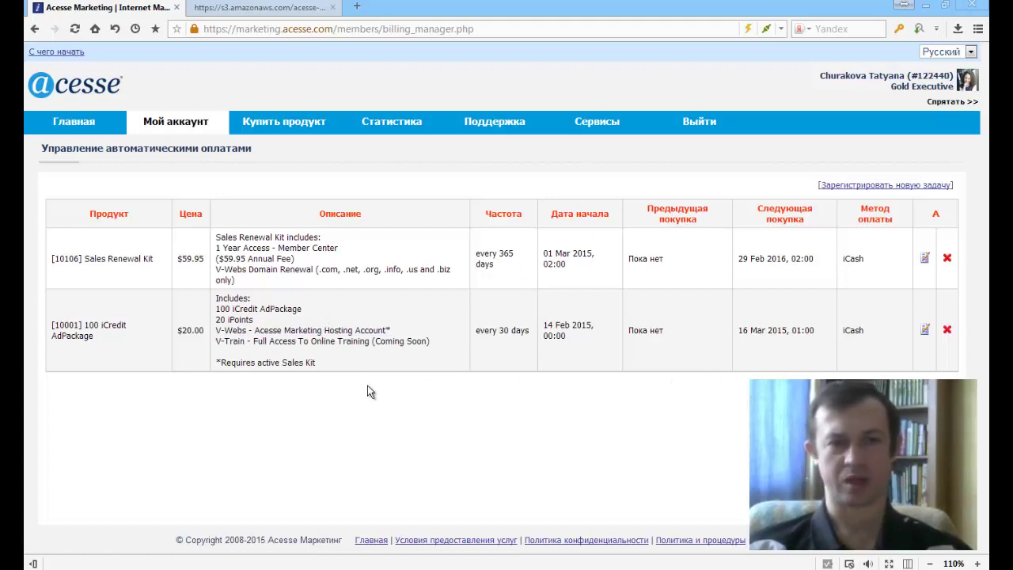
left_click_drag(182, 330, 205, 330)
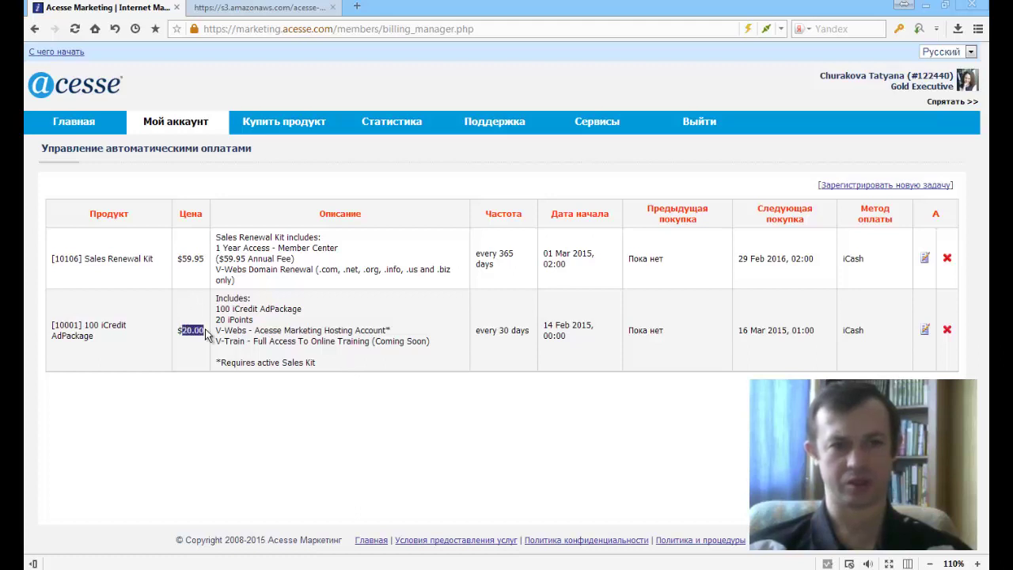
Open the consultant packages product list (Консультантские Пакеты) and compare the prices of the 50 and 100 iCredit AdPackages.
left_click(269, 122)
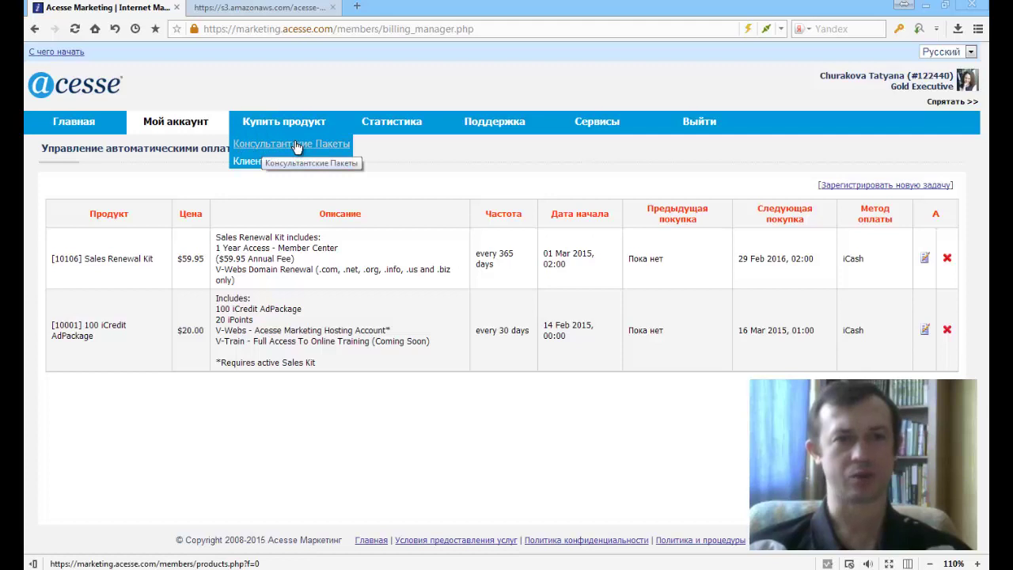
left_click(294, 145)
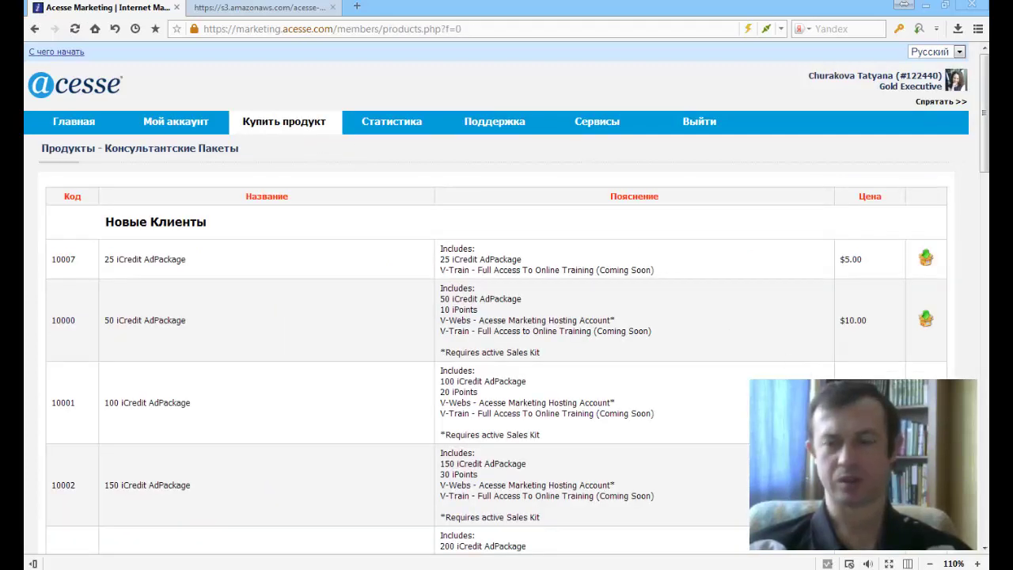
left_click_drag(839, 320, 870, 319)
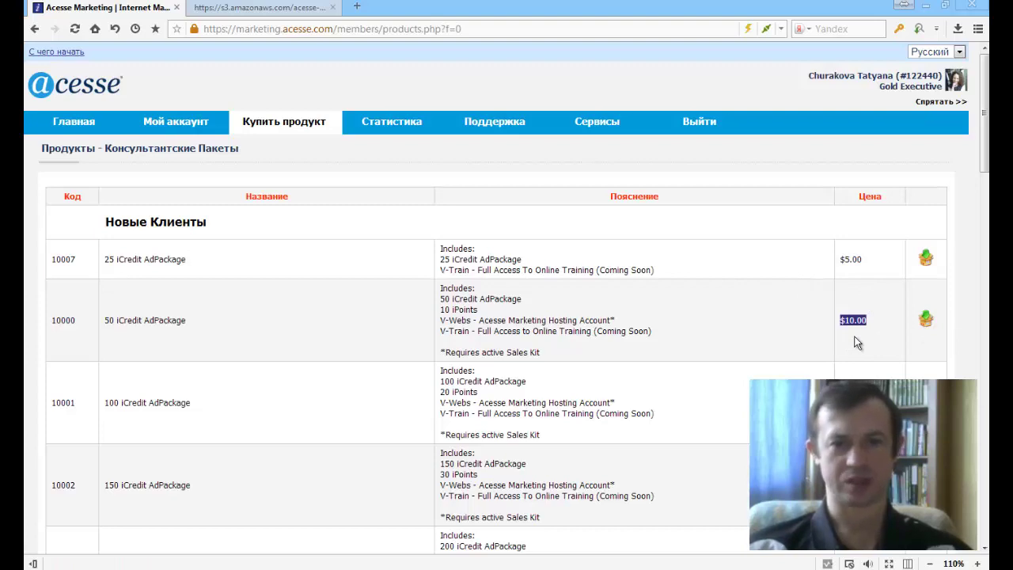
scroll(857, 341, "down", 1)
left_click_drag(844, 309, 867, 309)
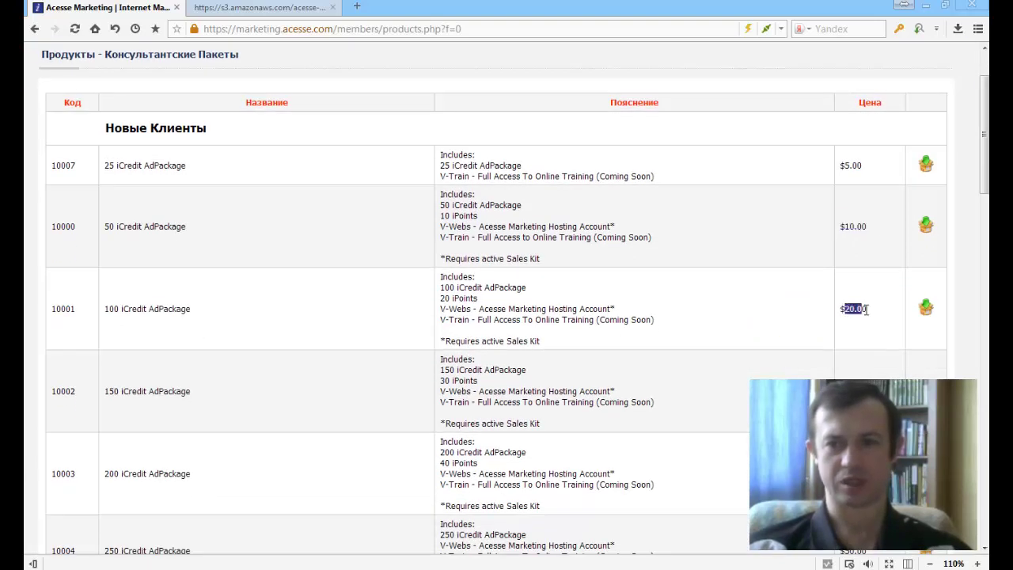
Switch to the compensation plan PDF and review the PSV requirements for active status and full qualification in Tables 1 and 2.
left_click(297, 10)
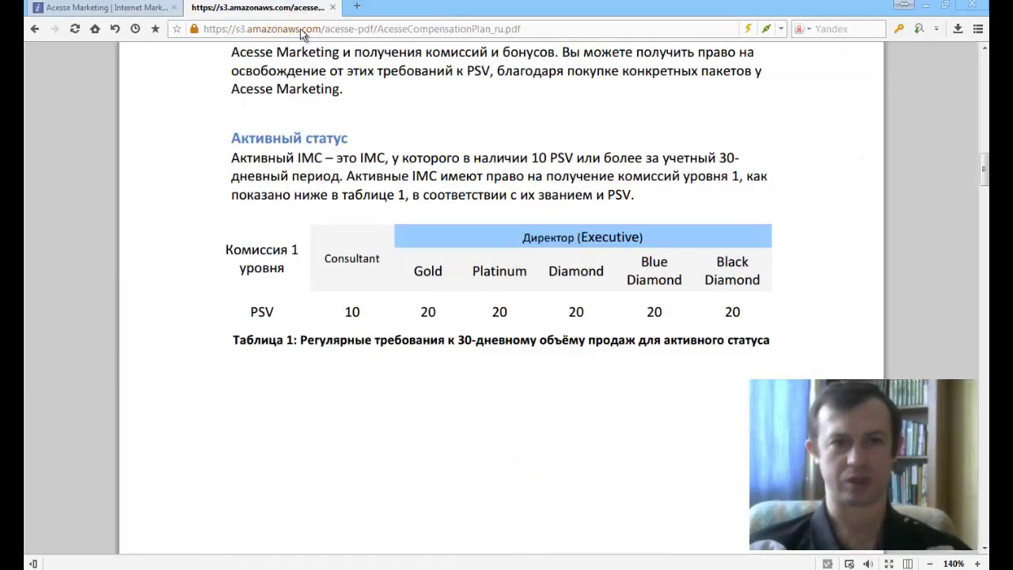
left_click_drag(340, 311, 360, 312)
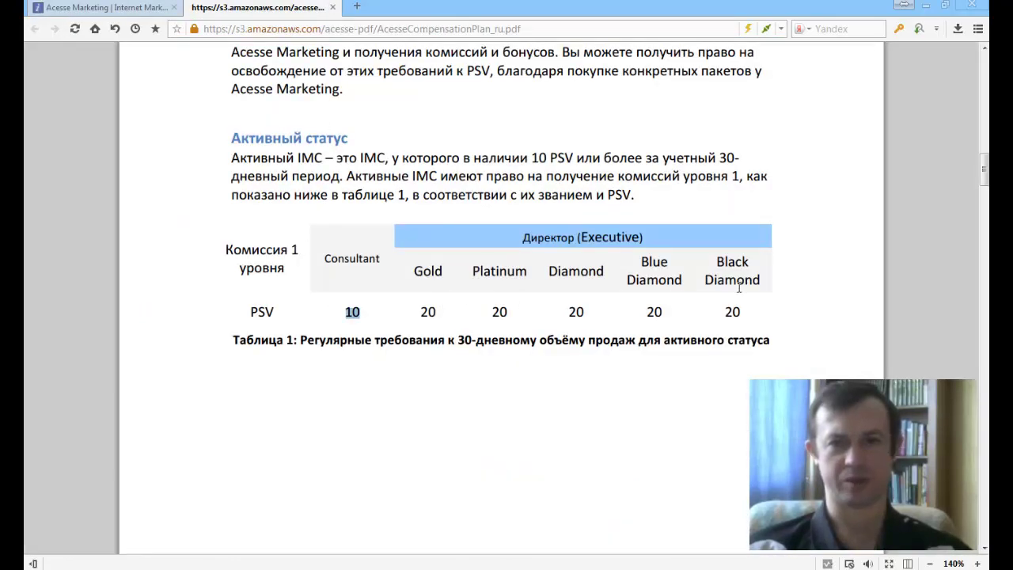
scroll(362, 229, "down", 8)
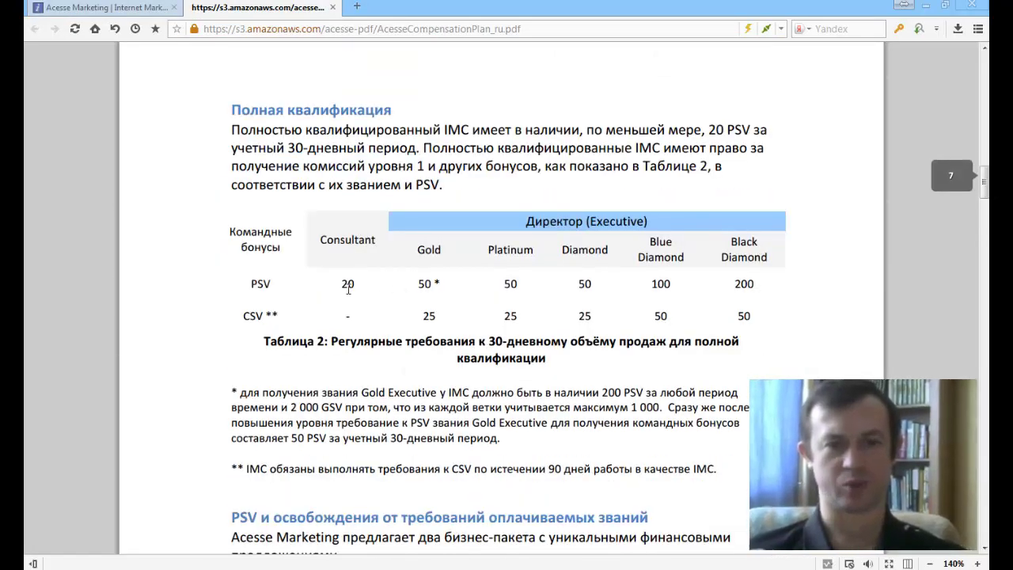
left_click_drag(341, 285, 433, 284)
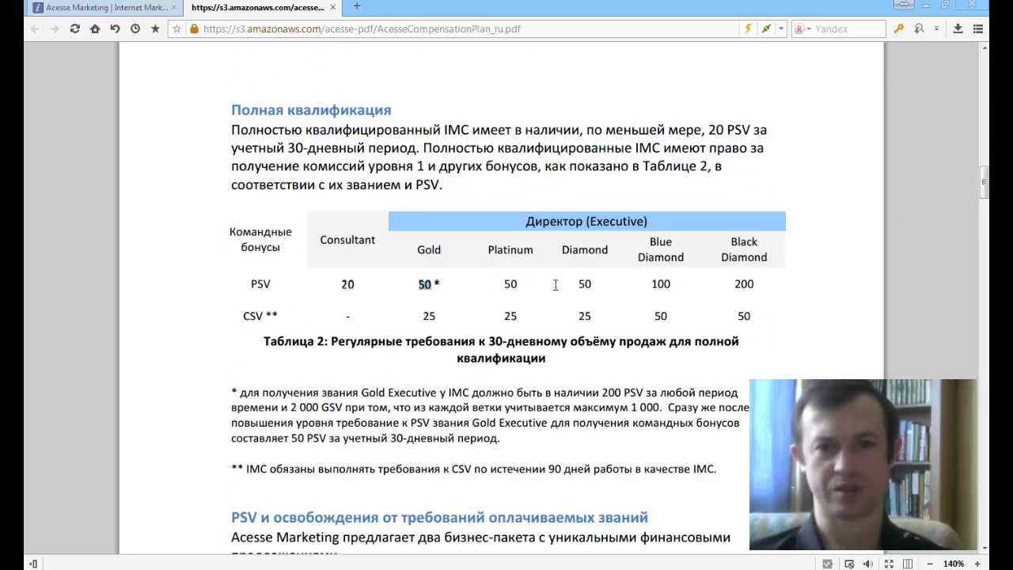
Return to the Acesse Marketing product list and start buying the $20.00 100 iCredit AdPackage.
left_click(117, 9)
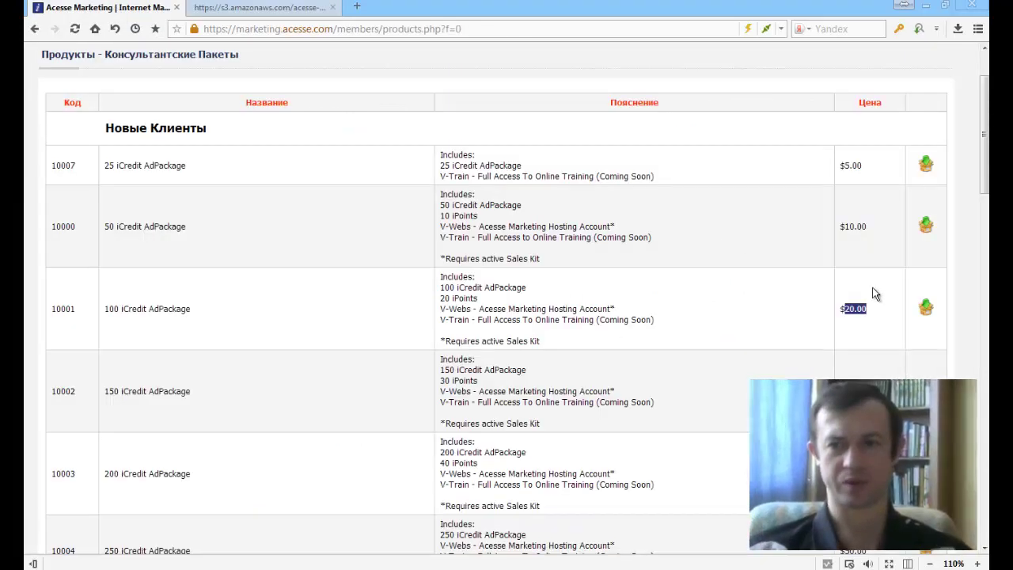
scroll(867, 285, "down", 1)
scroll(867, 285, "up", 1)
left_click_drag(840, 309, 888, 303)
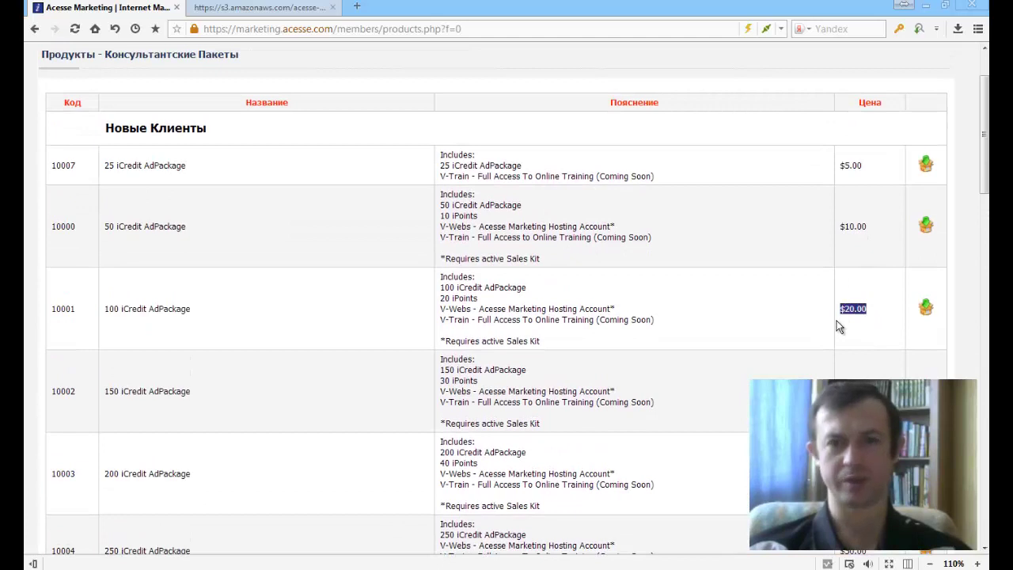
left_click(925, 309)
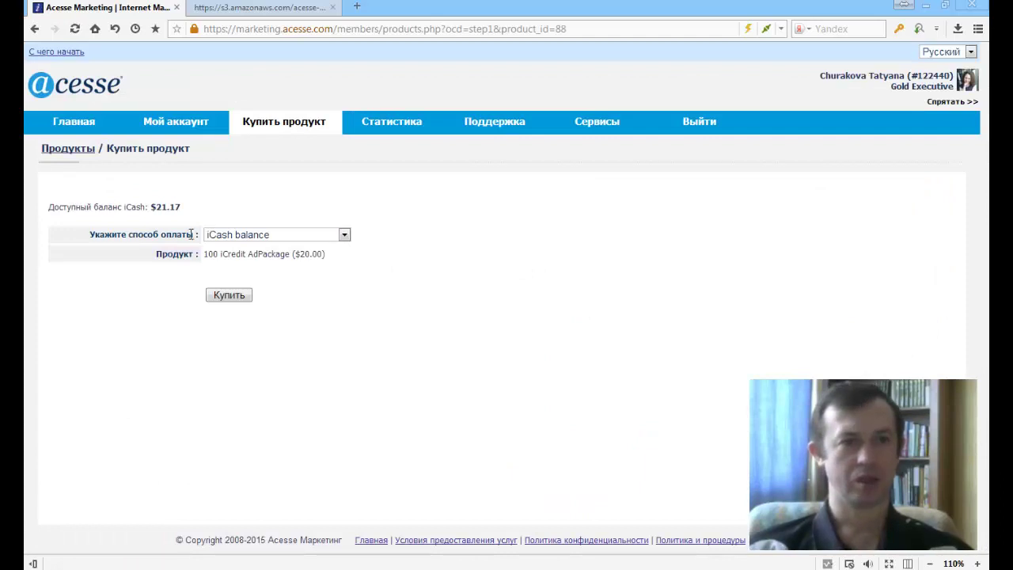
Check the available balance and payment methods, then buy the 100 iCredit AdPackage with the iCash balance.
left_click_drag(66, 206, 196, 208)
left_click(197, 208)
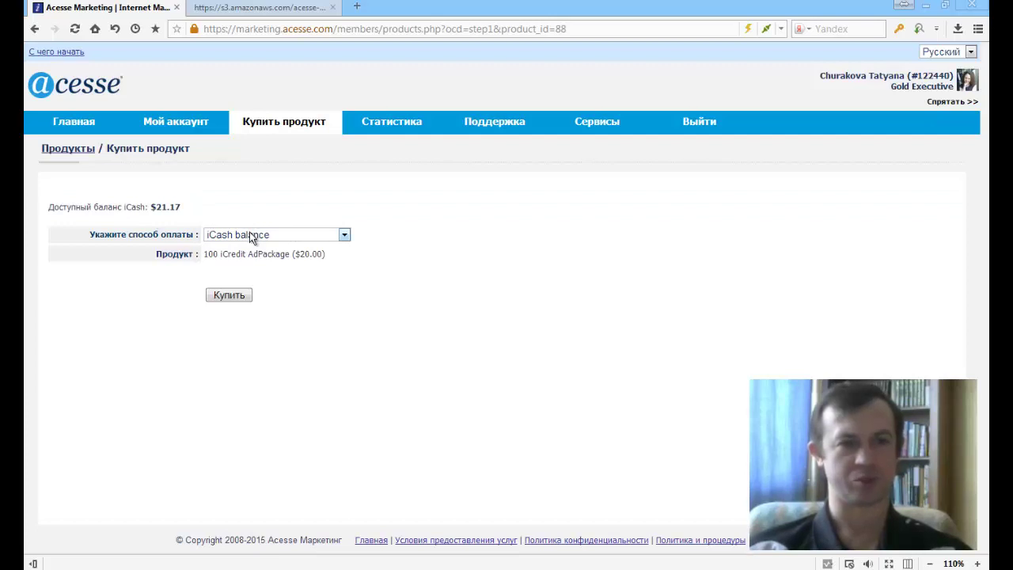
left_click(312, 239)
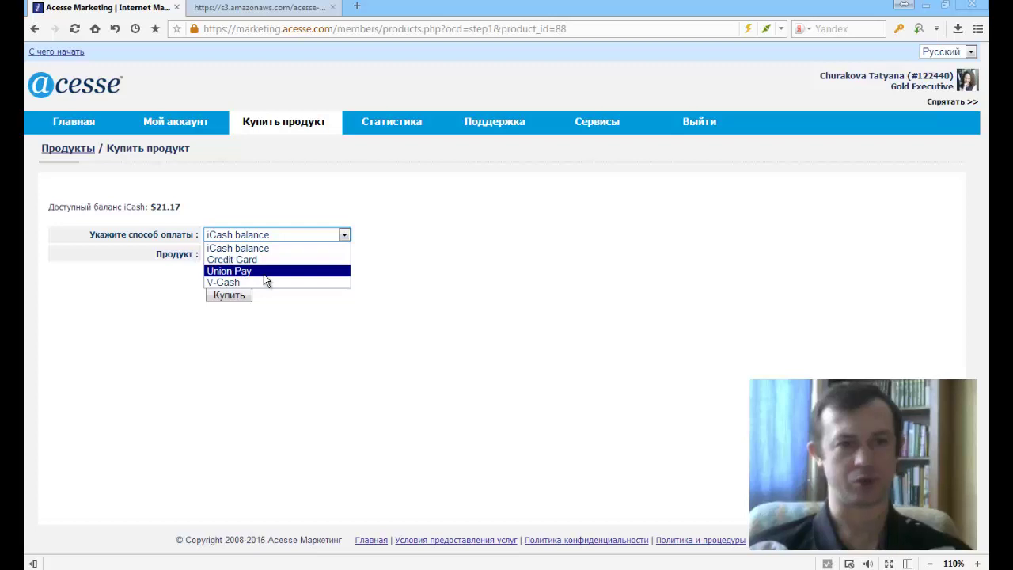
left_click(255, 210)
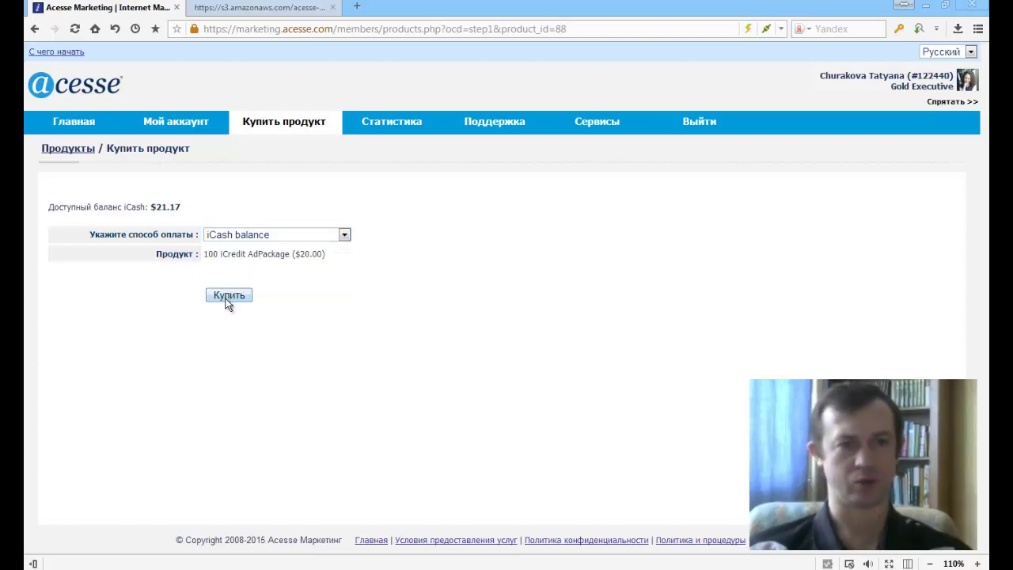
left_click(229, 296)
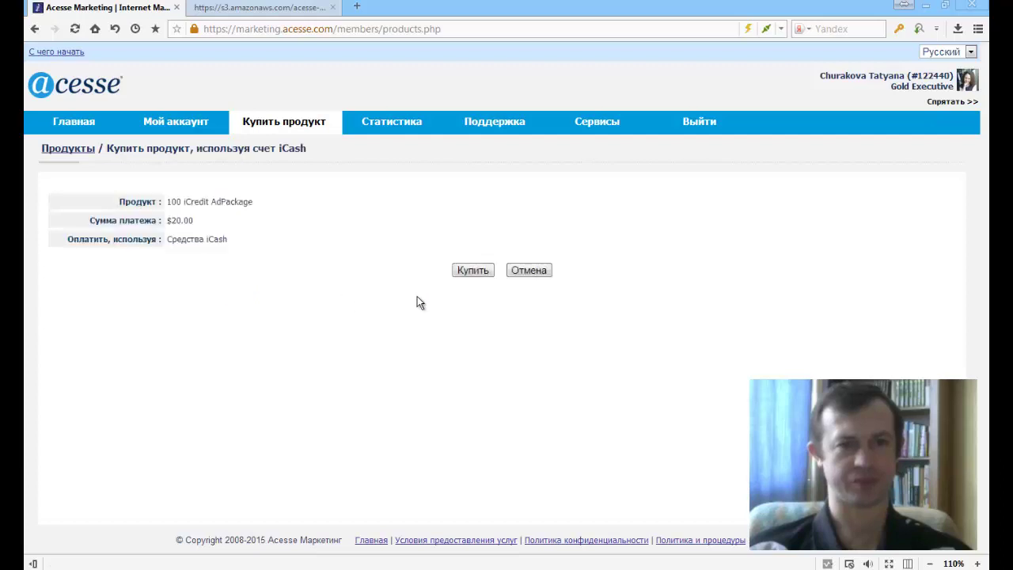
left_click(471, 271)
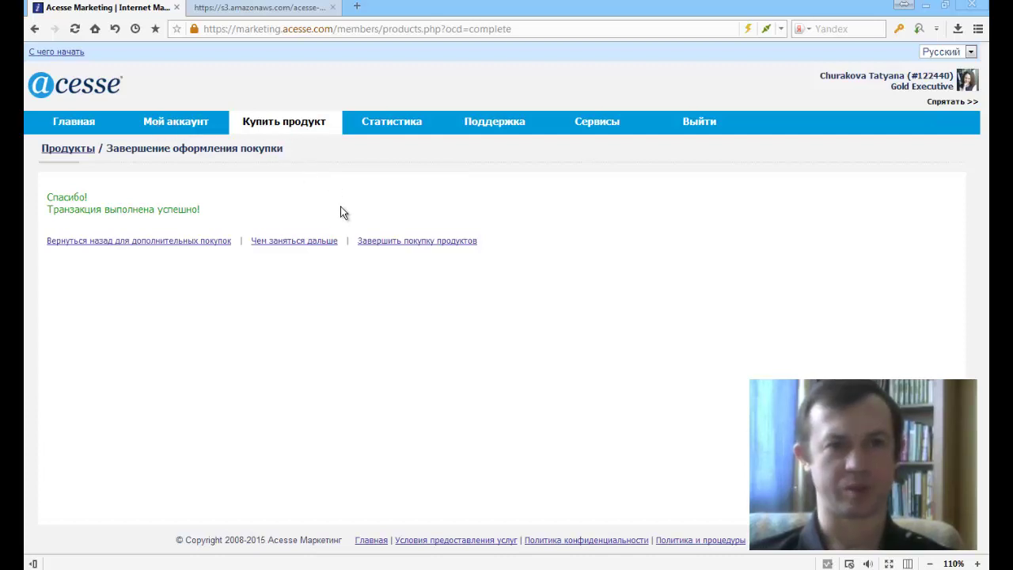
Switch back to the compensation plan PDF and return to its table of contents (Содержание).
left_click(243, 8)
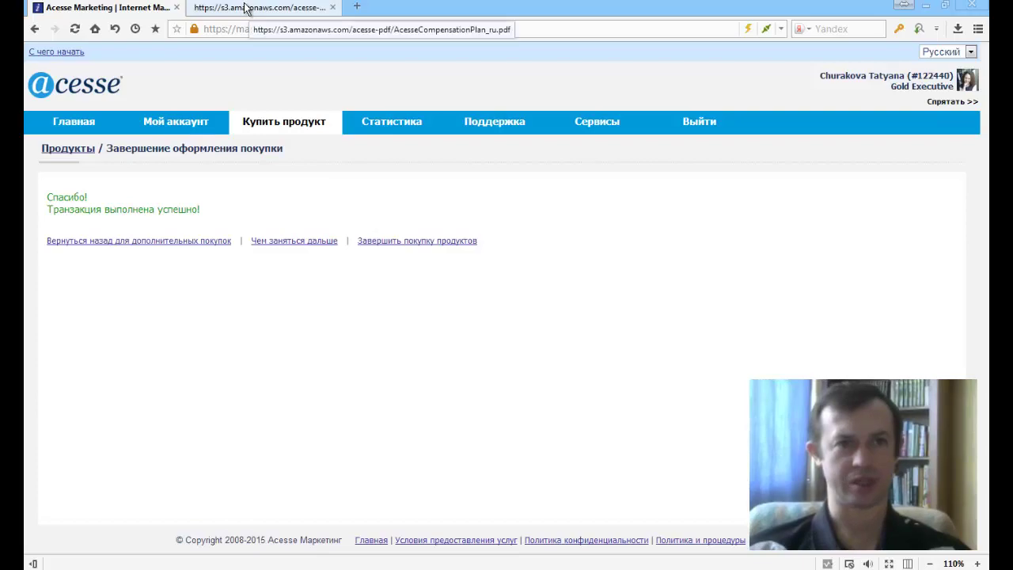
scroll(257, 237, "up", 15)
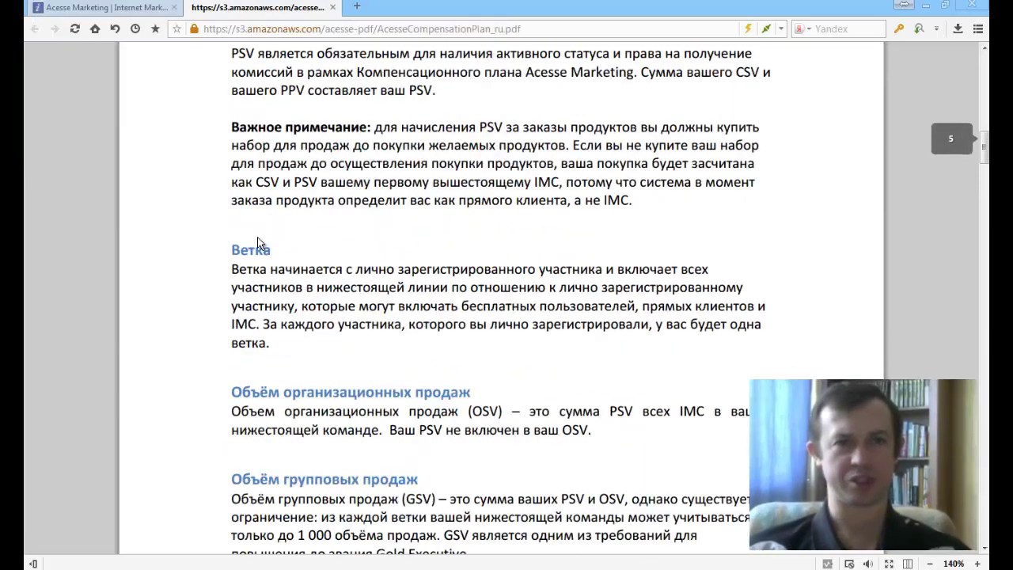
scroll(257, 242, "up", 20)
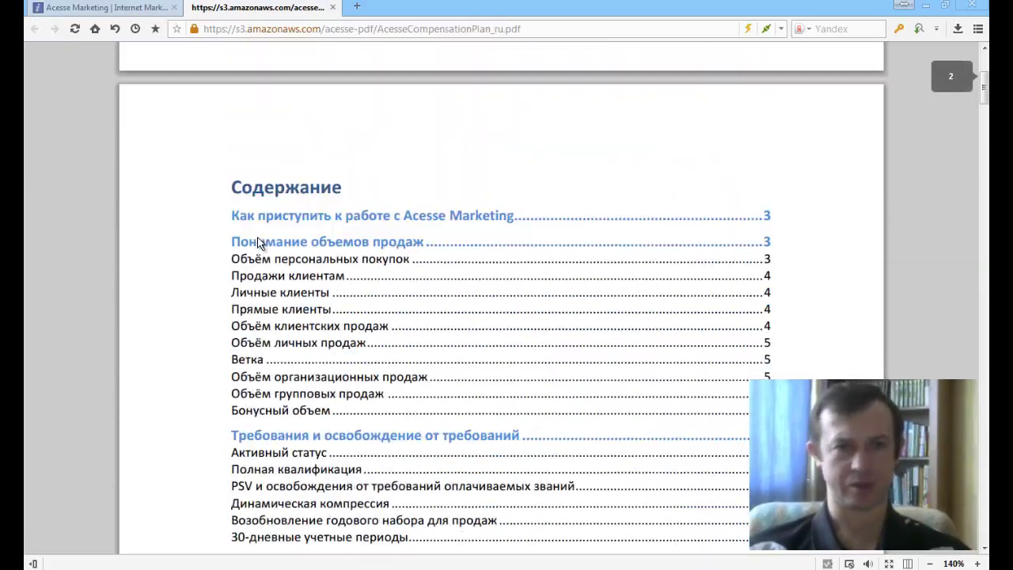
Skim the compensation plan PDF from the table of contents through the introduction to the sales volume section (Понимание объемов продаж).
scroll(257, 237, "down", 15)
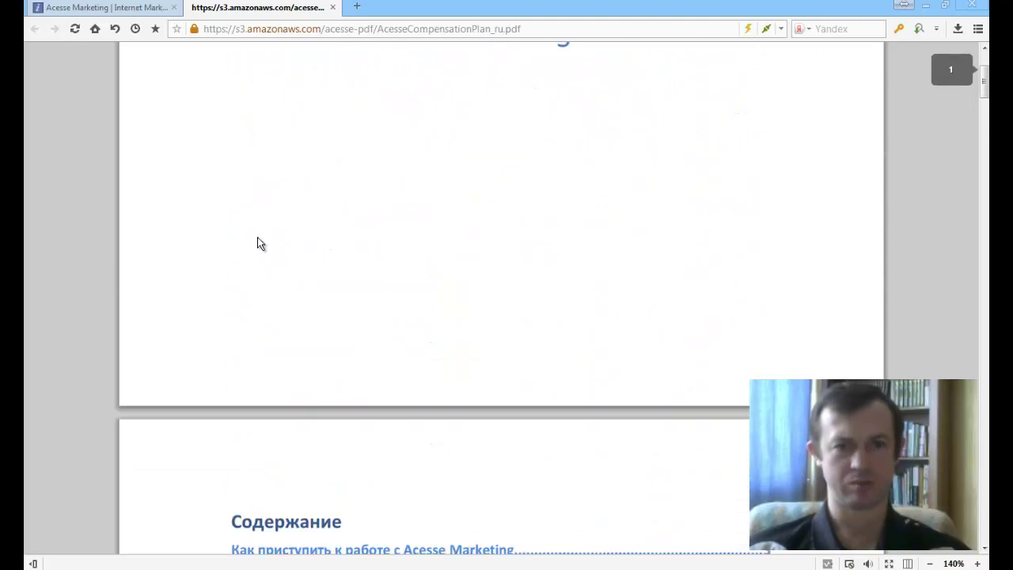
scroll(257, 237, "down", 1)
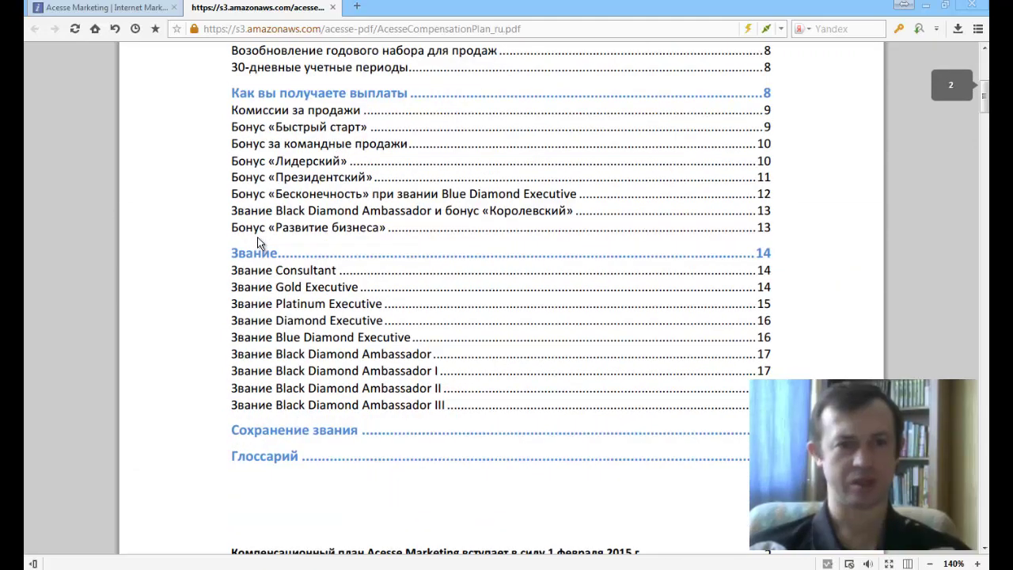
scroll(272, 315, "down", 20)
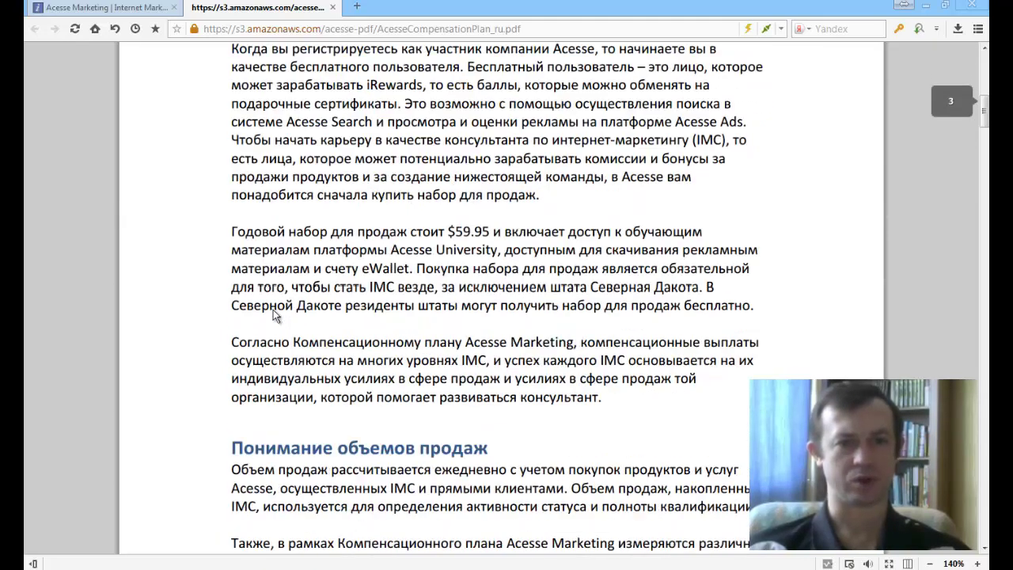
scroll(273, 315, "down", 3)
Switch back to the Acesse Marketing purchase completion page and highlight the transaction status text to check it.
left_click(87, 8)
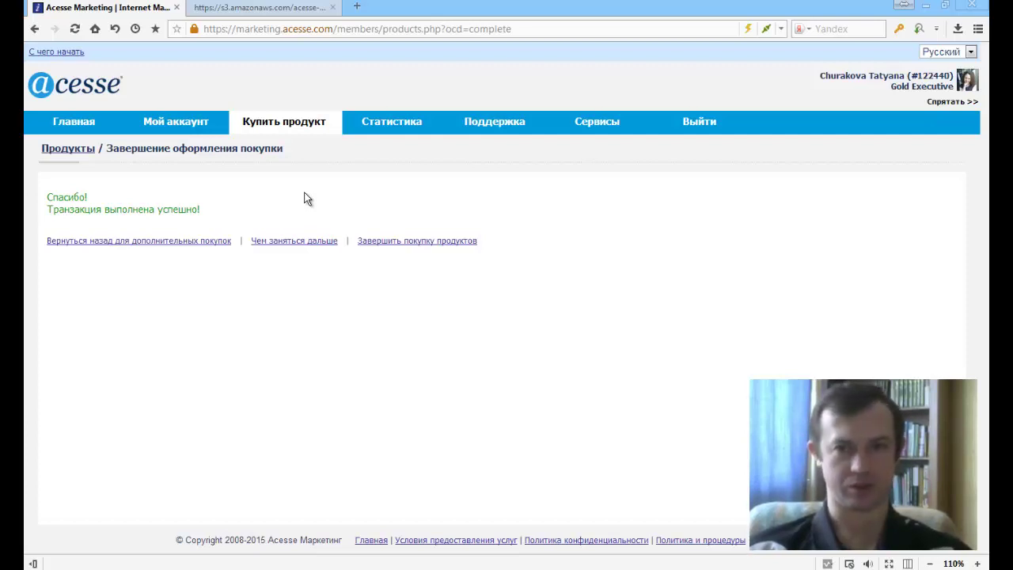
left_click_drag(141, 208, 216, 211)
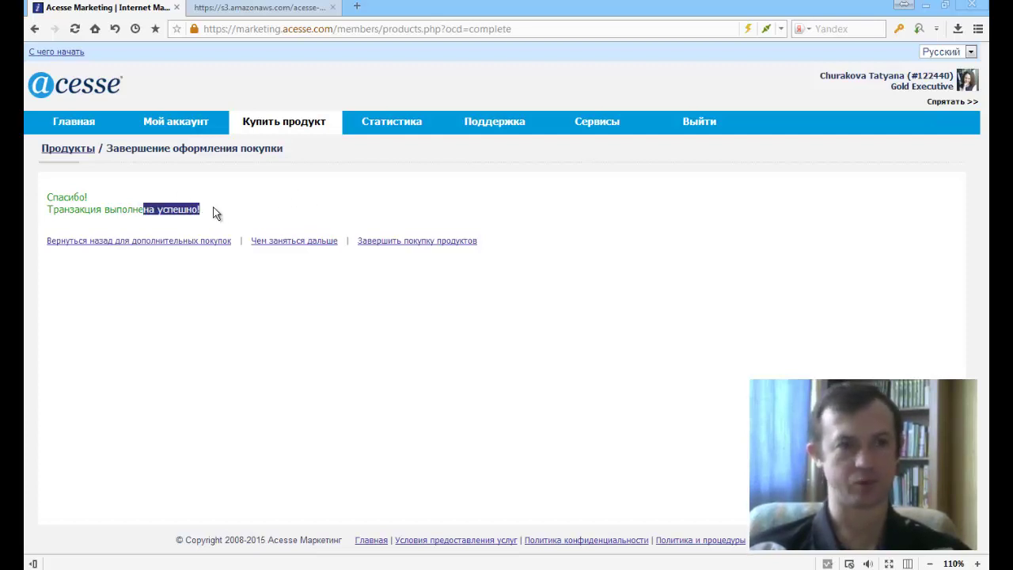
left_click(220, 214)
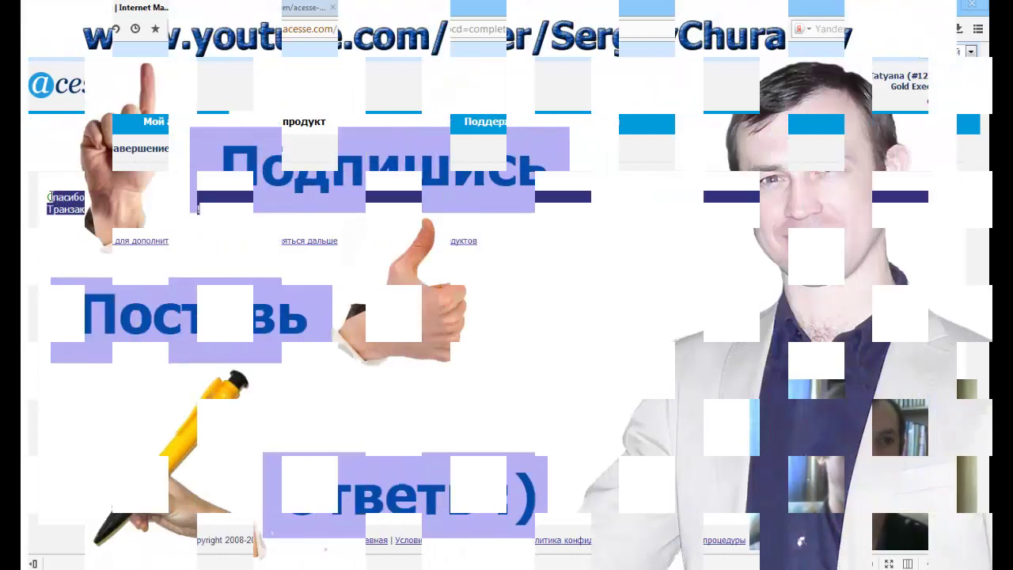